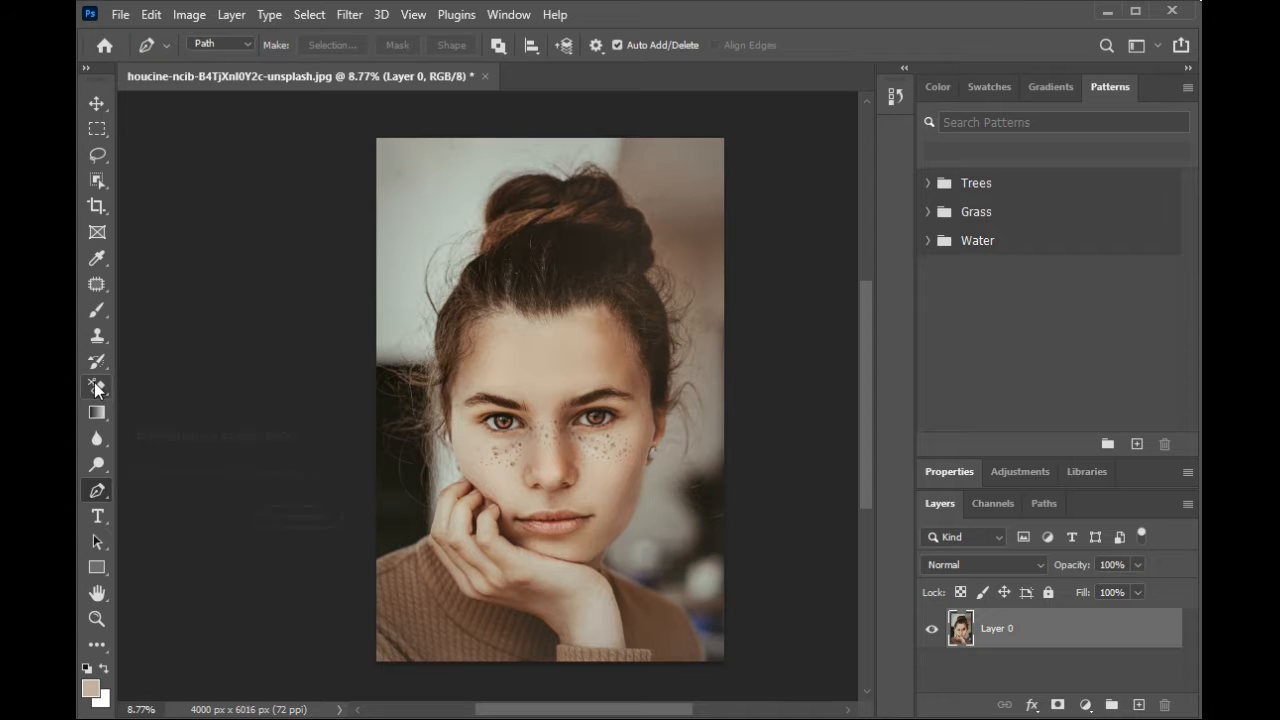
- Erase the eye on the image's left, from iris to surrounding lashes, using the Background Eraser with contiguous limits and 50% tolerance
left_click(97, 389)
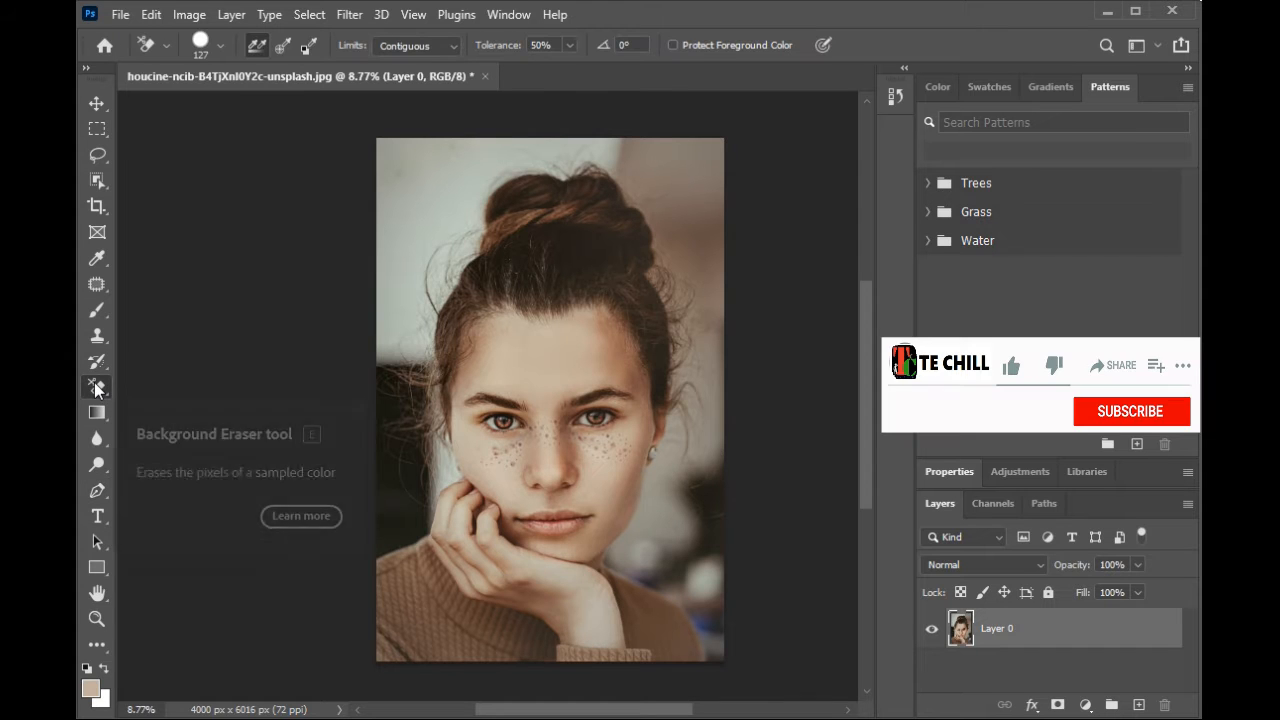
scroll(561, 366, "up", 2)
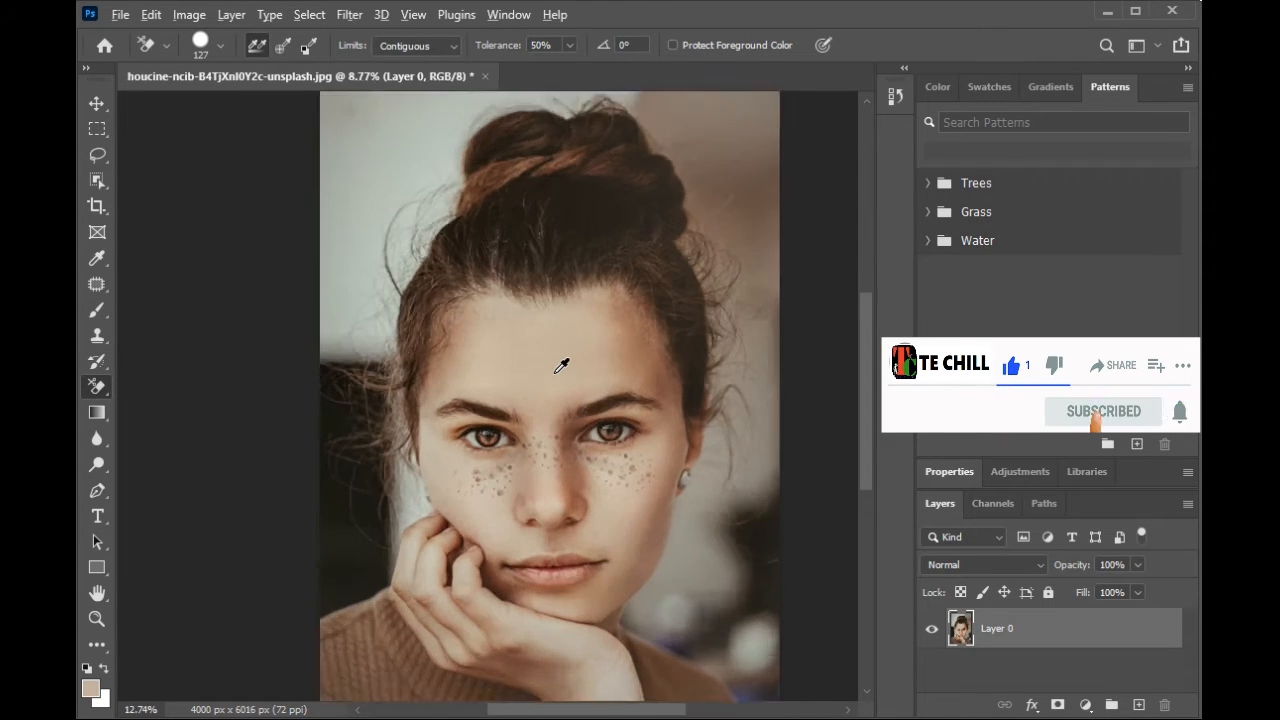
scroll(561, 366, "up", 5)
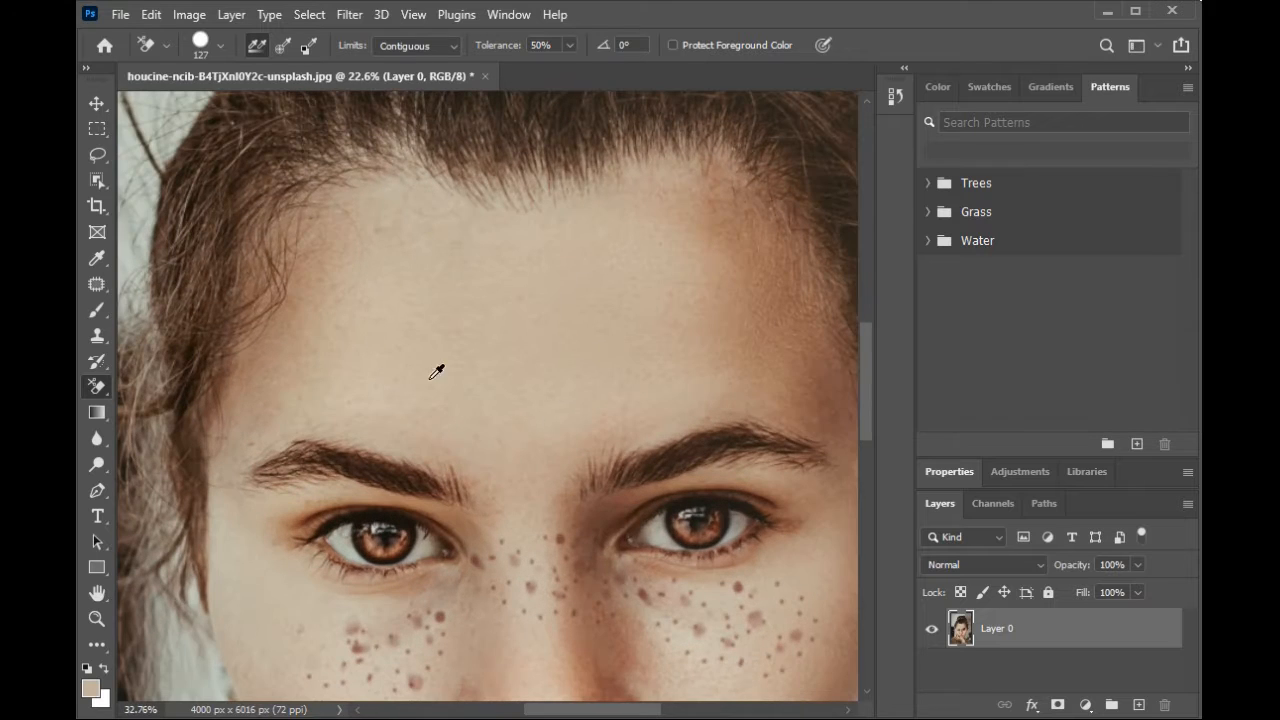
scroll(446, 528, "up", 1)
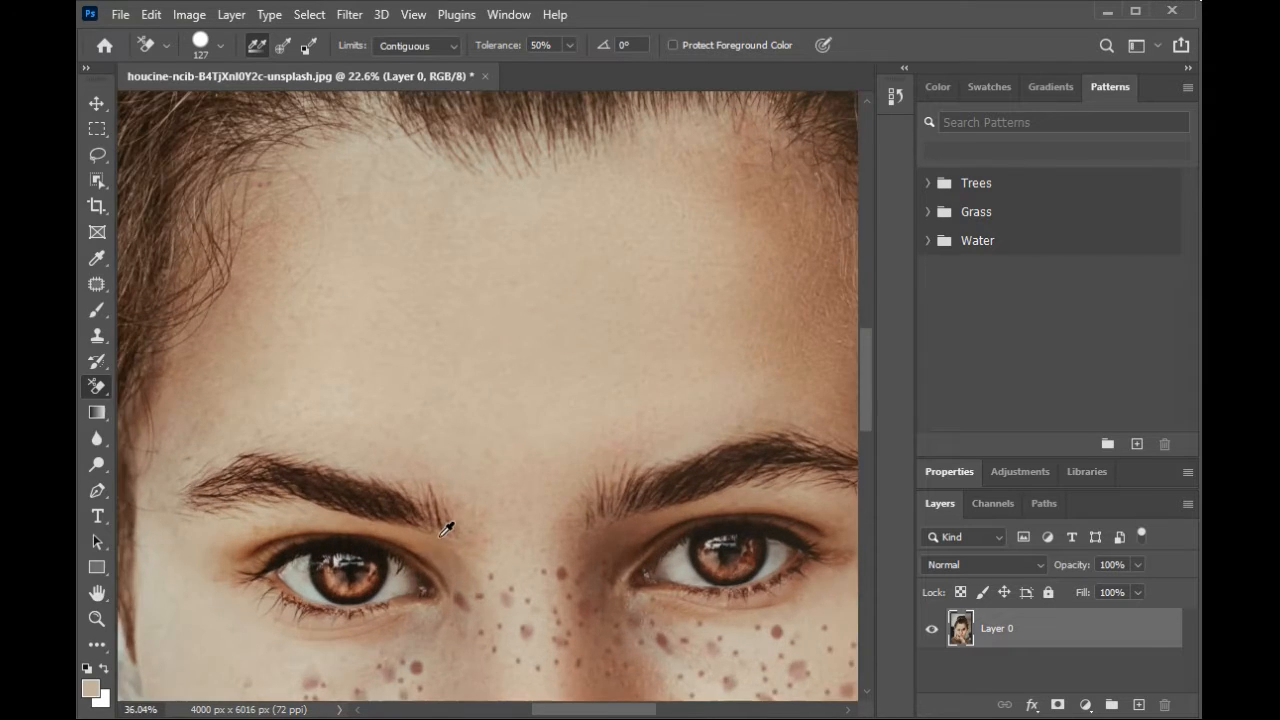
scroll(446, 528, "down", 7)
scroll(447, 526, "up", 10)
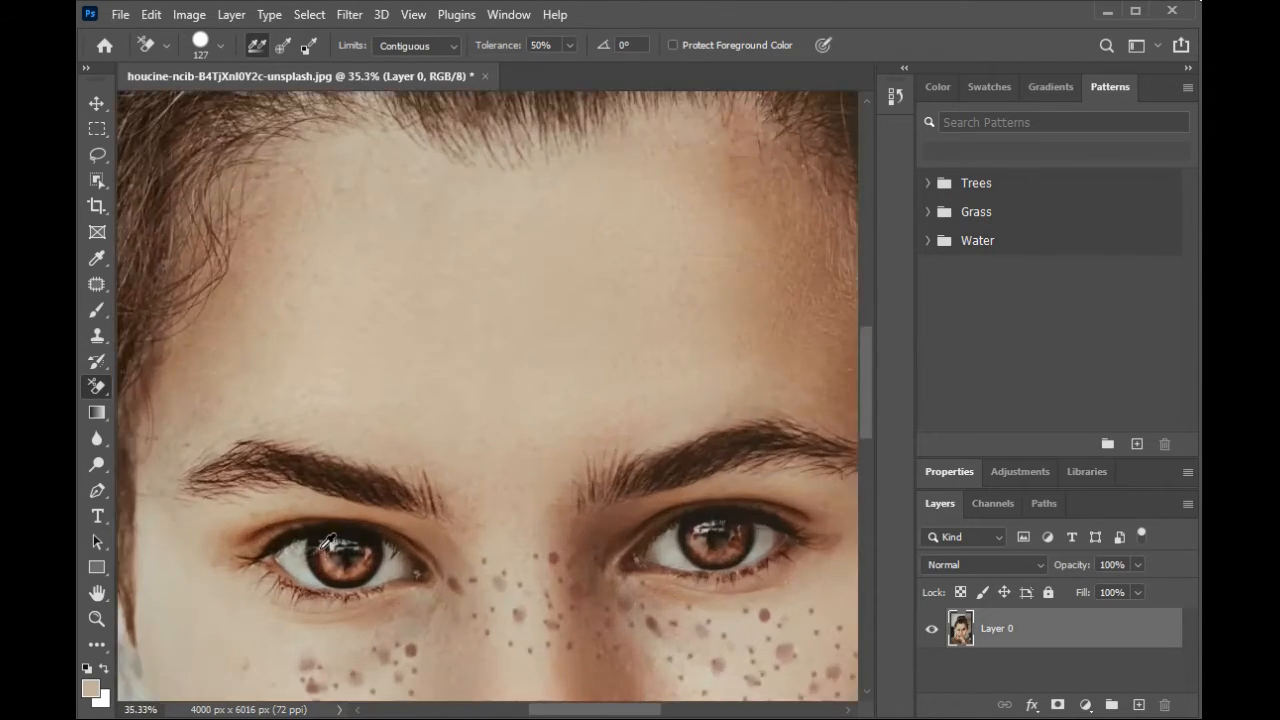
scroll(370, 511, "down", 2)
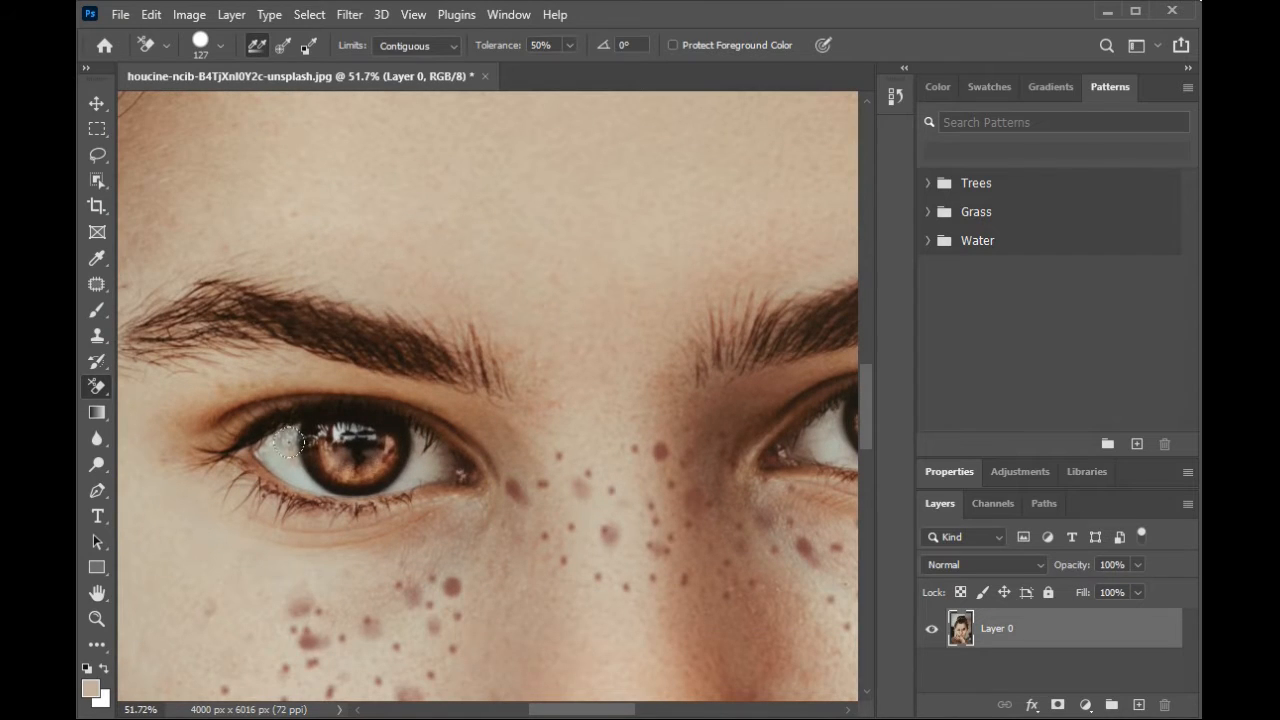
mouse_move(288, 441)
left_mouse_down()
mouse_move(384, 445)
mouse_move(252, 458)
mouse_move(386, 460)
mouse_move(419, 440)
mouse_move(296, 458)
mouse_move(340, 480)
left_mouse_up()
mouse_move(283, 428)
left_mouse_down()
mouse_move(421, 434)
mouse_move(400, 492)
mouse_move(318, 402)
mouse_move(260, 454)
mouse_move(232, 429)
mouse_move(247, 425)
mouse_move(237, 417)
mouse_move(259, 455)
mouse_move(285, 465)
mouse_move(246, 462)
mouse_move(383, 477)
mouse_move(364, 463)
mouse_move(368, 431)
mouse_move(441, 454)
mouse_move(373, 473)
mouse_move(408, 486)
mouse_move(291, 463)
left_mouse_up()
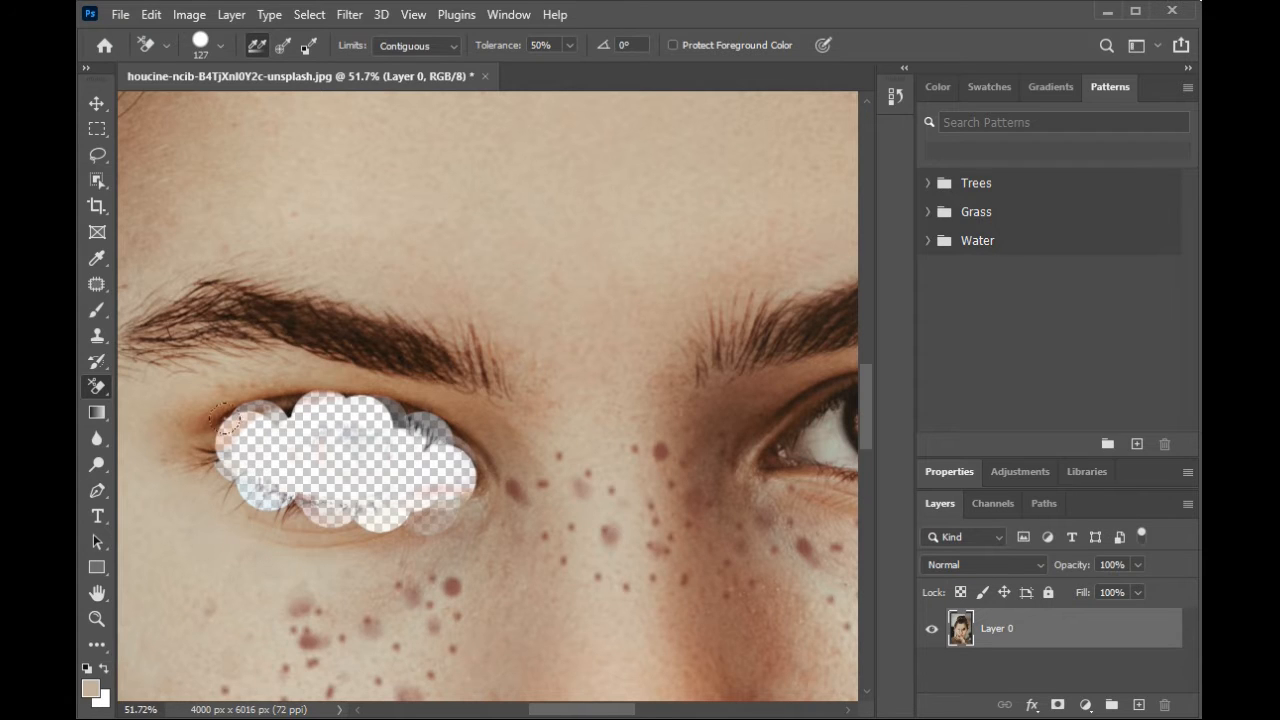
mouse_move(226, 423)
left_mouse_down()
mouse_move(303, 411)
mouse_move(334, 441)
mouse_move(264, 417)
mouse_move(363, 427)
mouse_move(437, 495)
left_mouse_up()
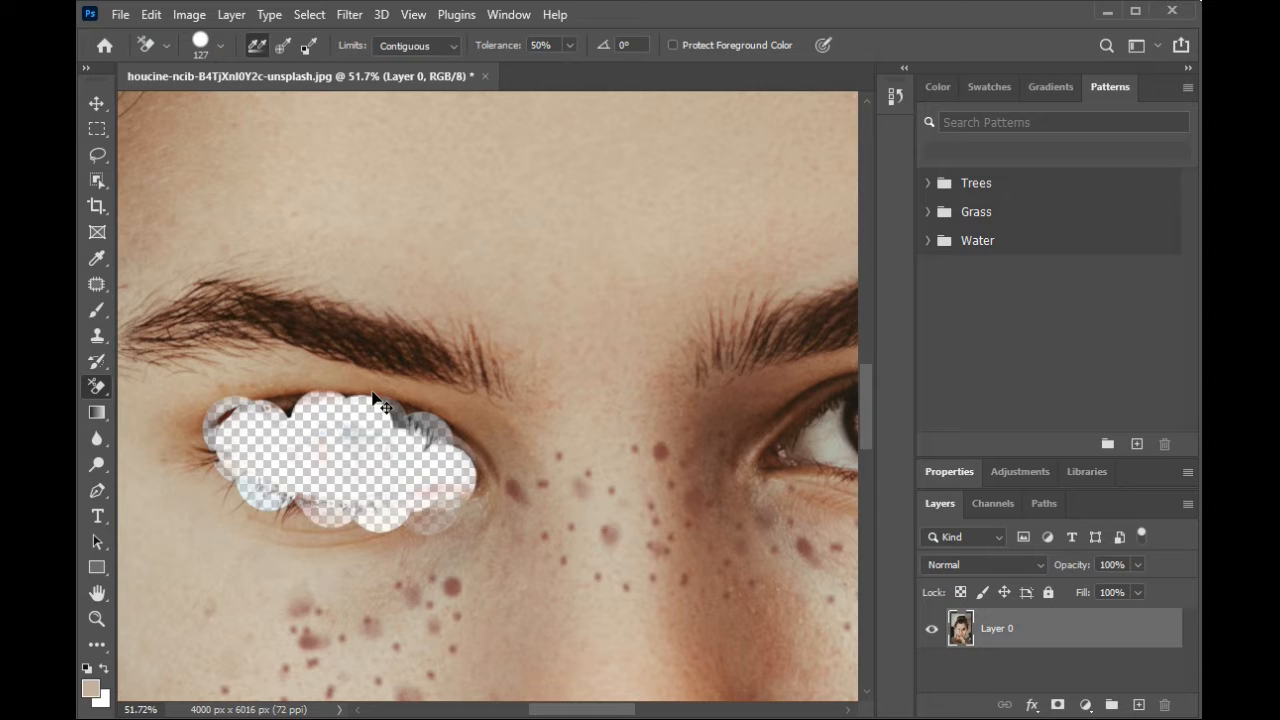
- Undo all the background-erasing strokes on the eye
key("ctrl+z")
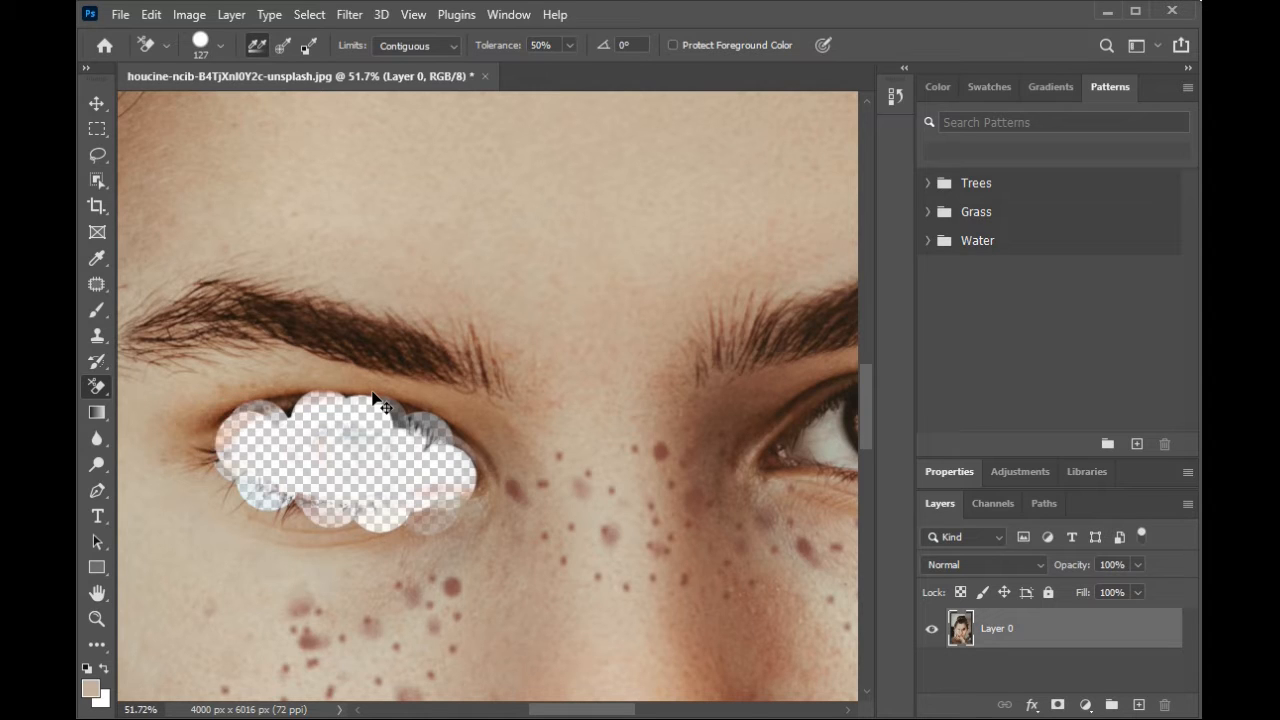
key("ctrl+z")
key("ctrl+z")
key("ctrl+z")
key("ctrl+z")
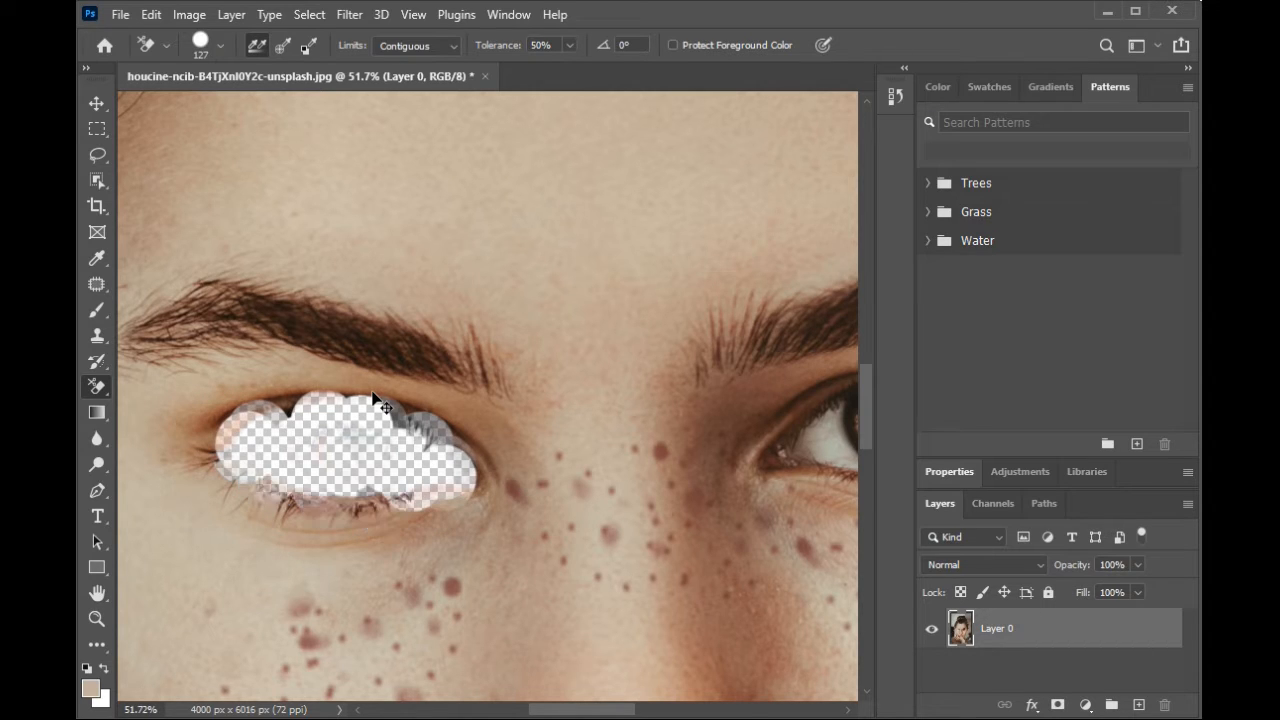
key("ctrl+z")
key("ctrl+z")
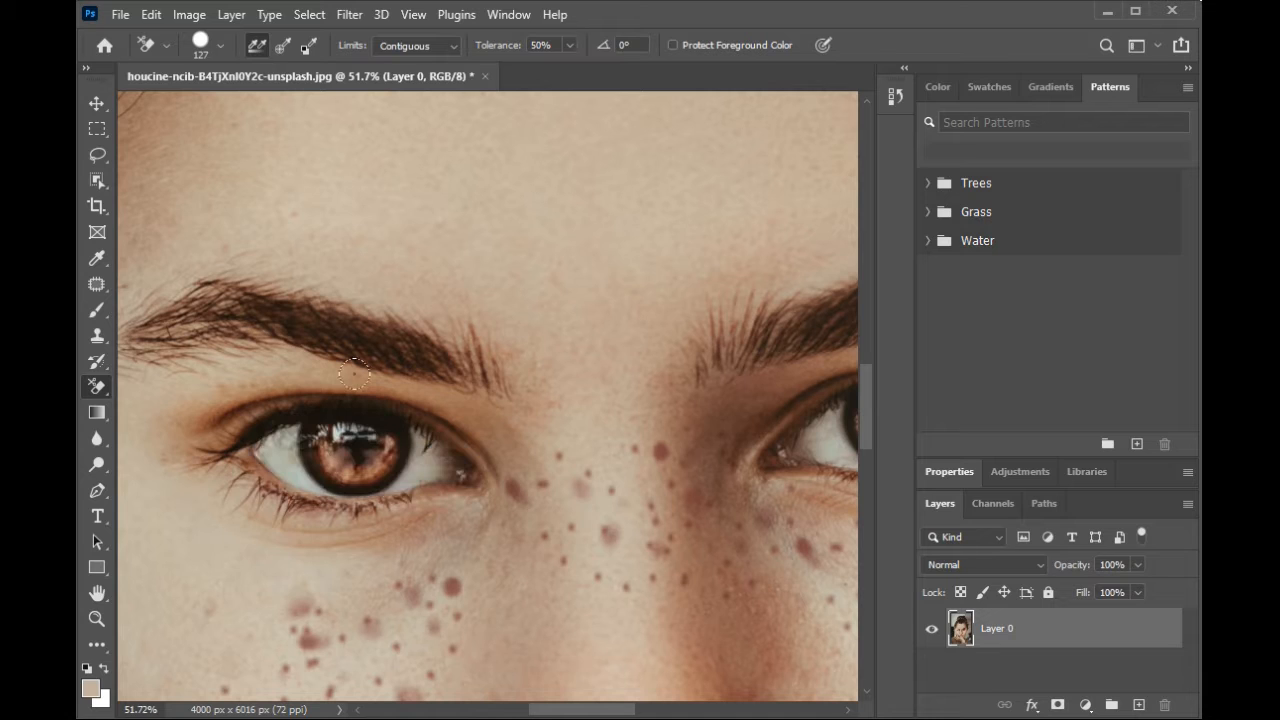
- Activate the Gradient tool and set the foreground color to orange ff8a00
left_click(91, 410)
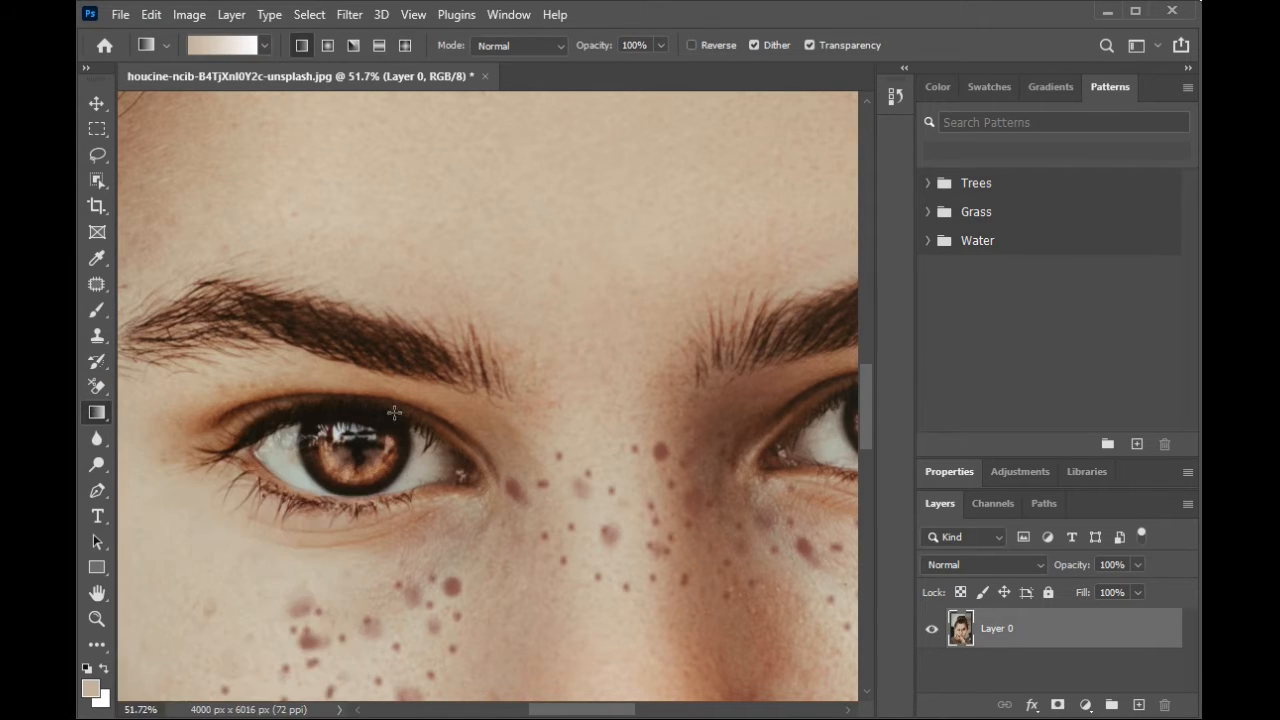
scroll(378, 367, "down", 5)
scroll(378, 385, "down", 1)
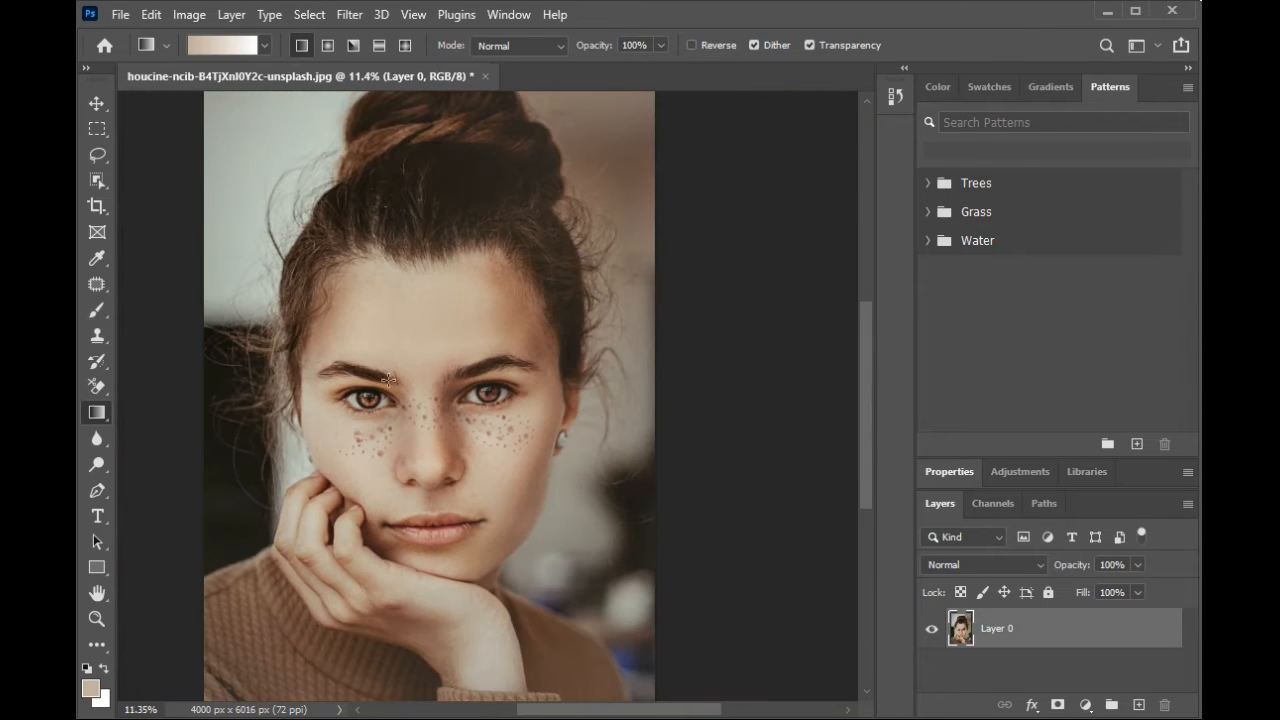
left_click(92, 690)
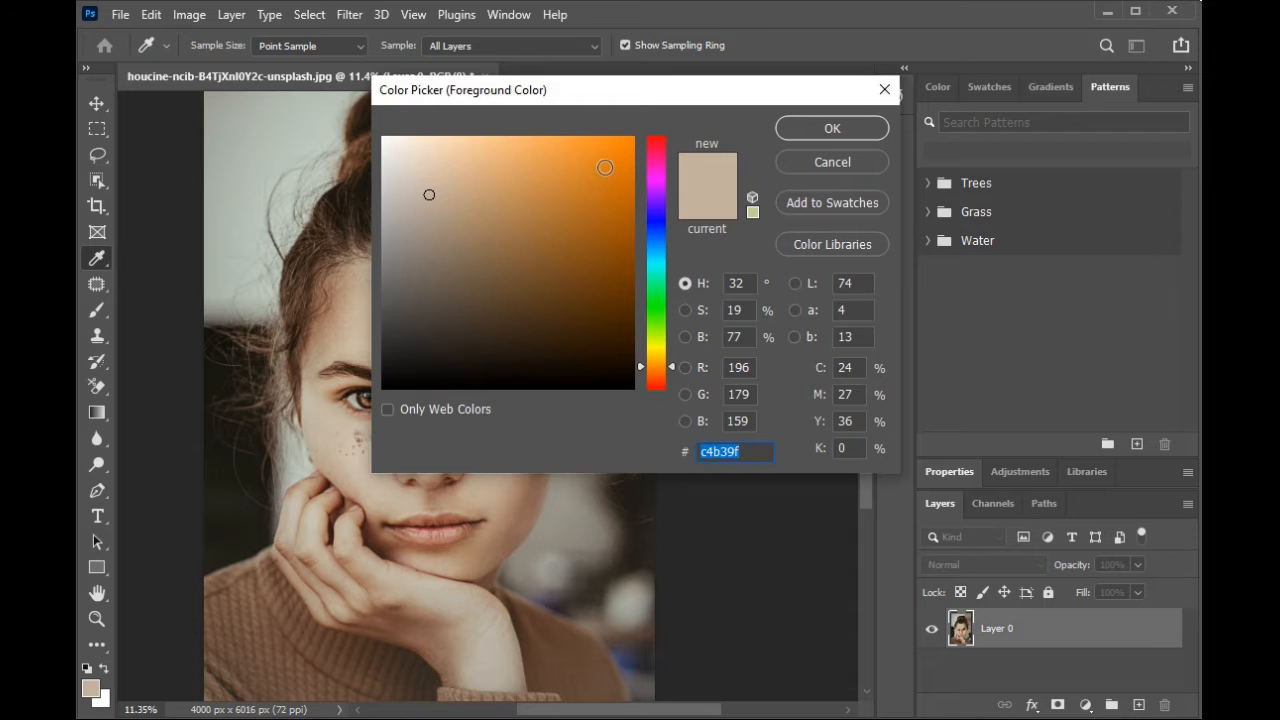
left_click_drag(605, 168, 642, 112)
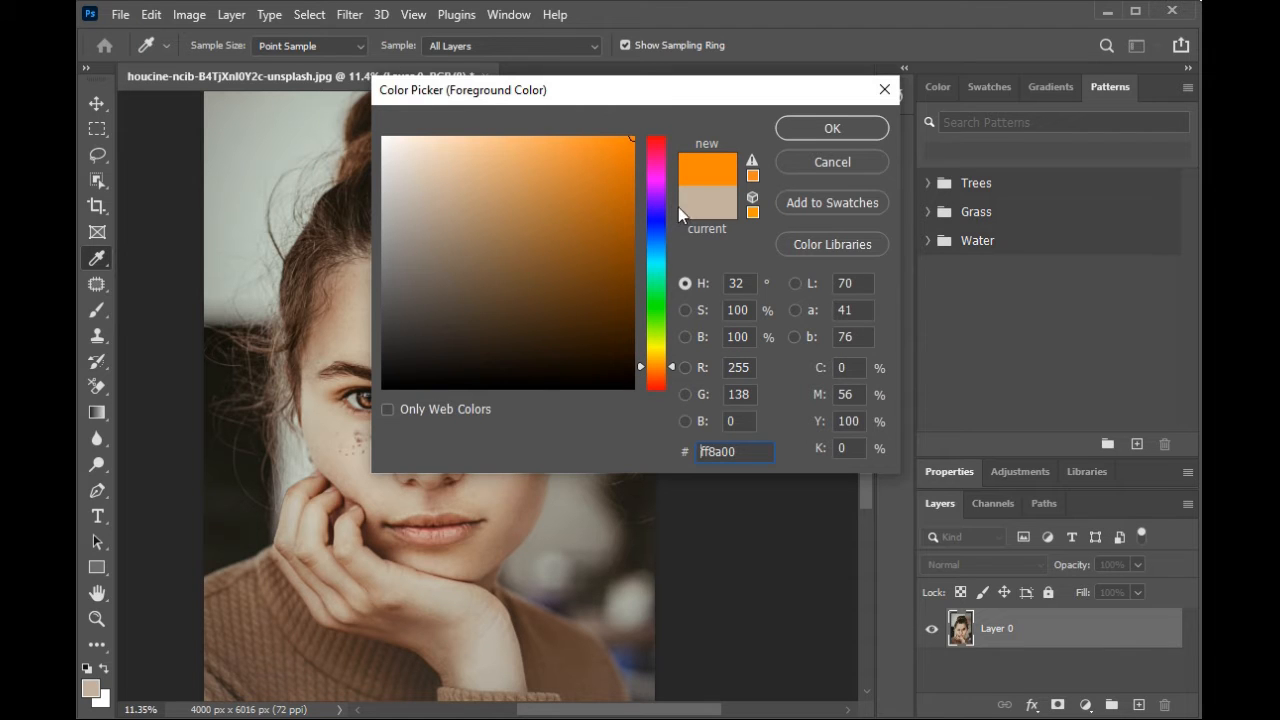
left_click(818, 138)
key("g")
- Set the background color to black
left_click(99, 697)
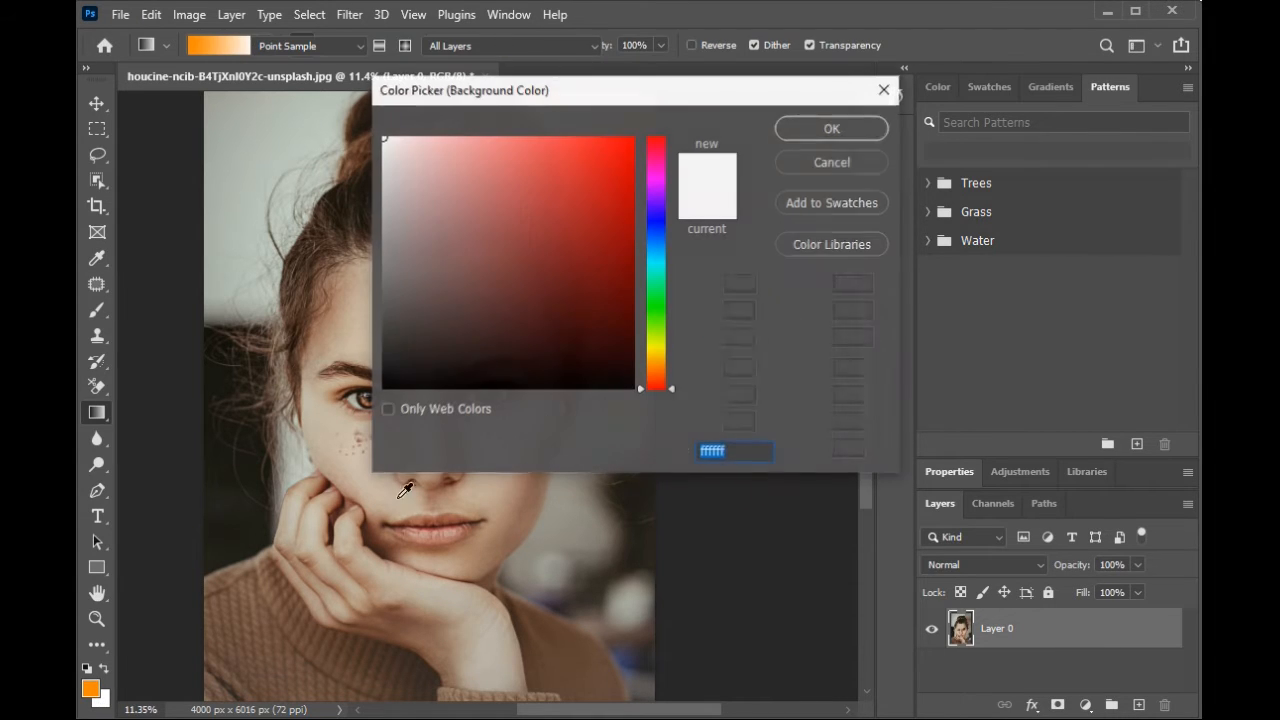
left_click_drag(557, 329, 297, 400)
left_click(826, 129)
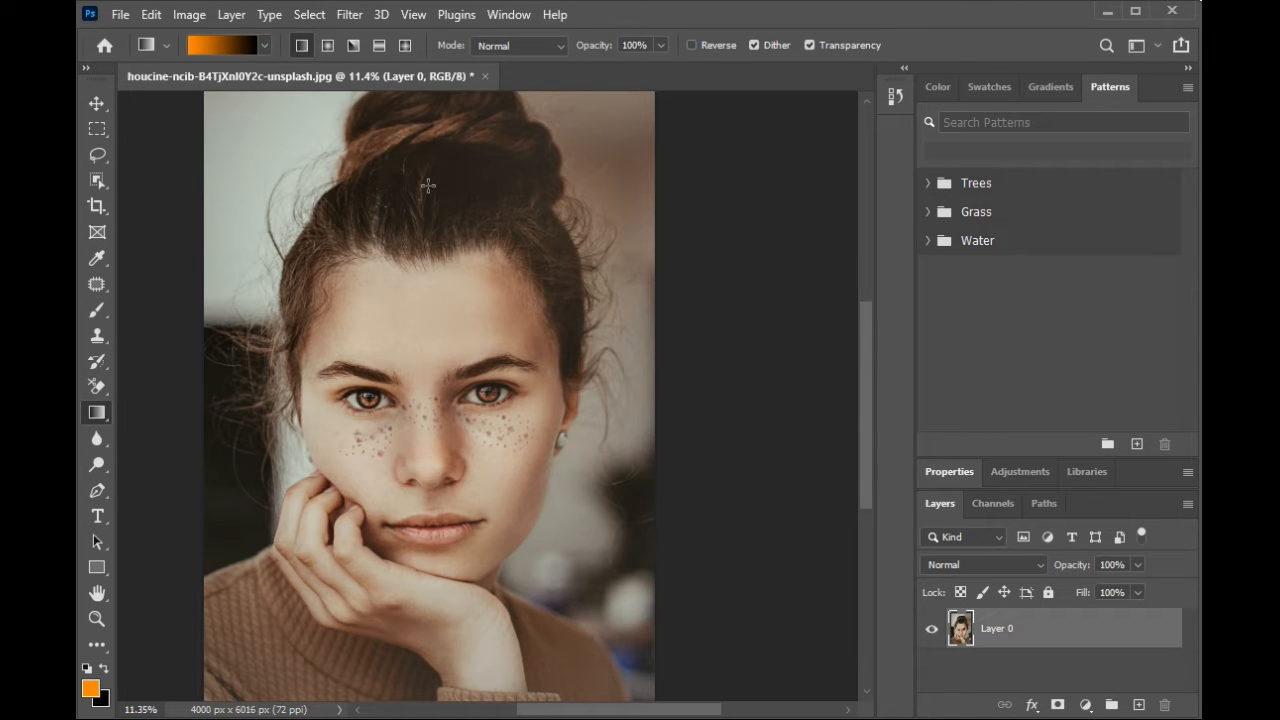
- Fill Layer 0 with a vertical linear gradient from orange to black, and undo the fill
left_click_drag(427, 185, 427, 530)
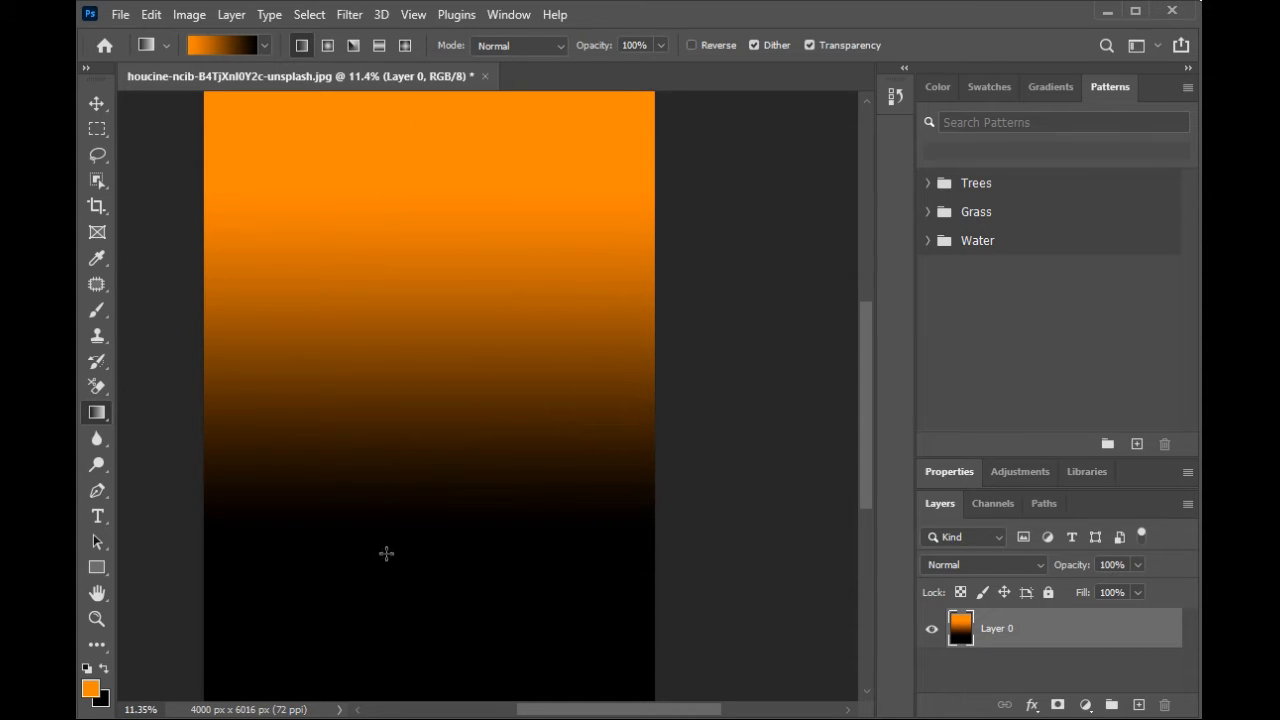
key("ctrl+z")
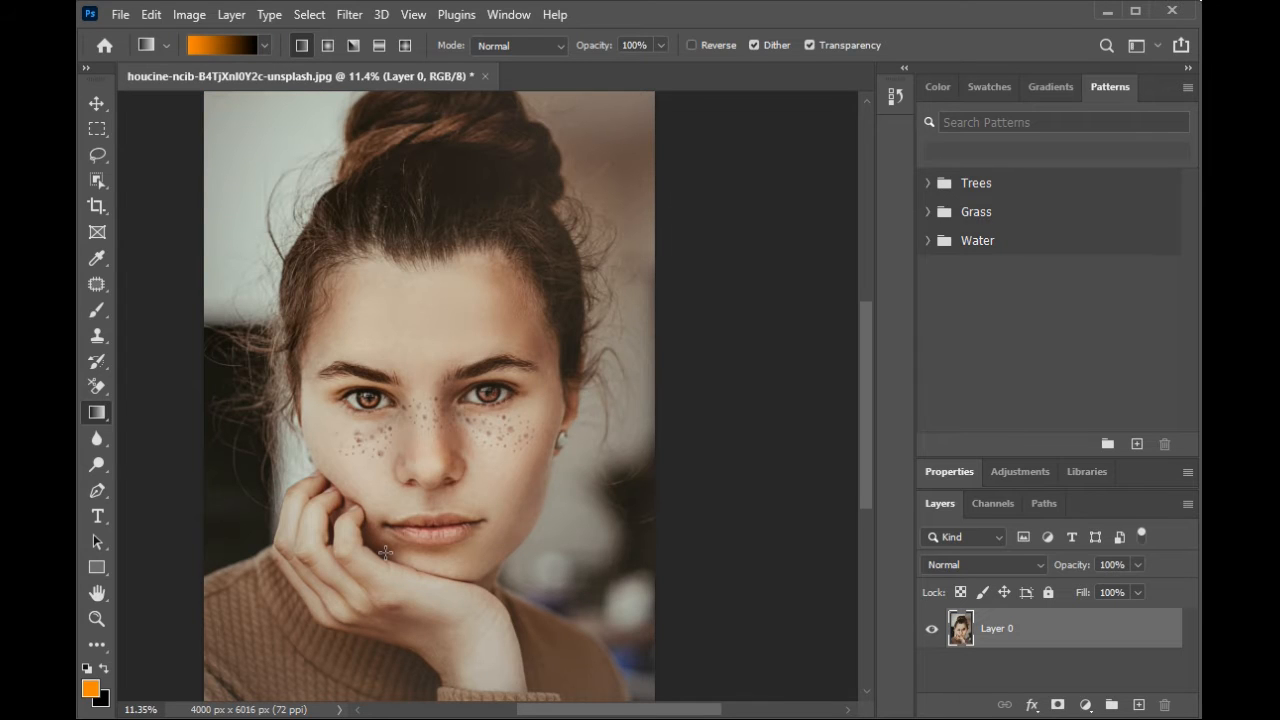
- Soften the iris of the eye on the image's left with the Blur tool at 50% strength, and undo the blur
left_click(97, 440)
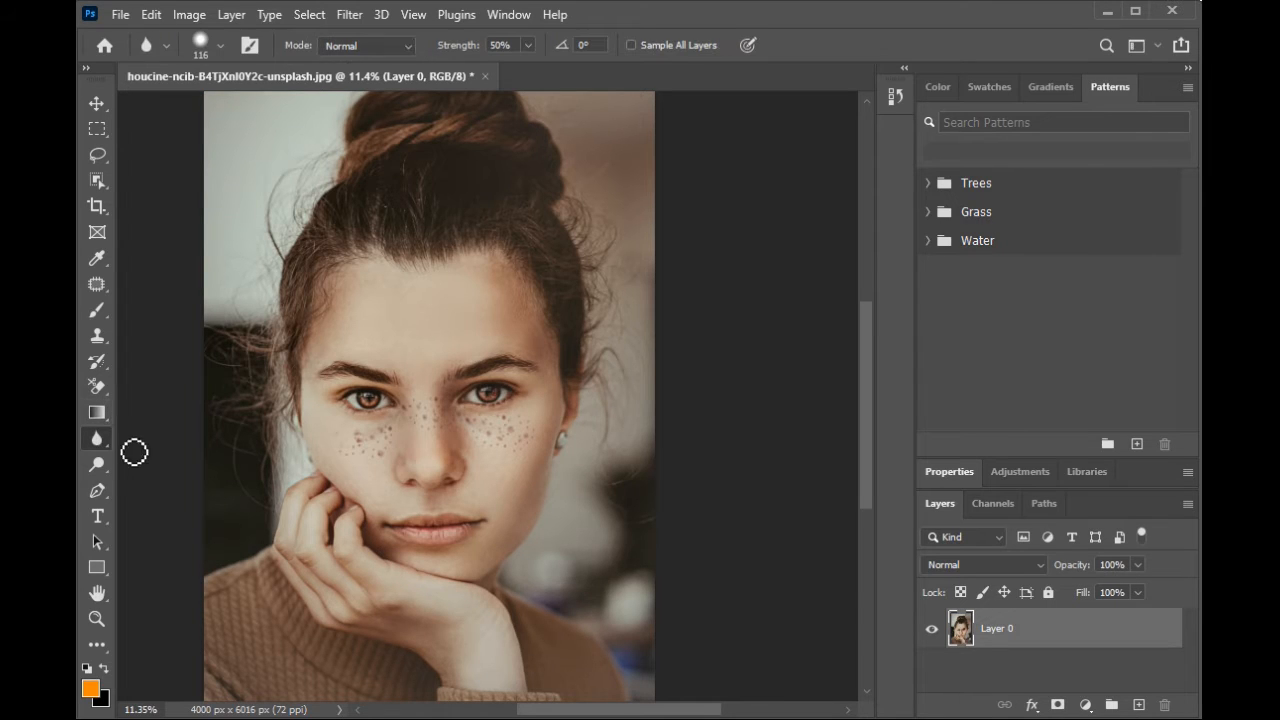
scroll(365, 395, "up", 10)
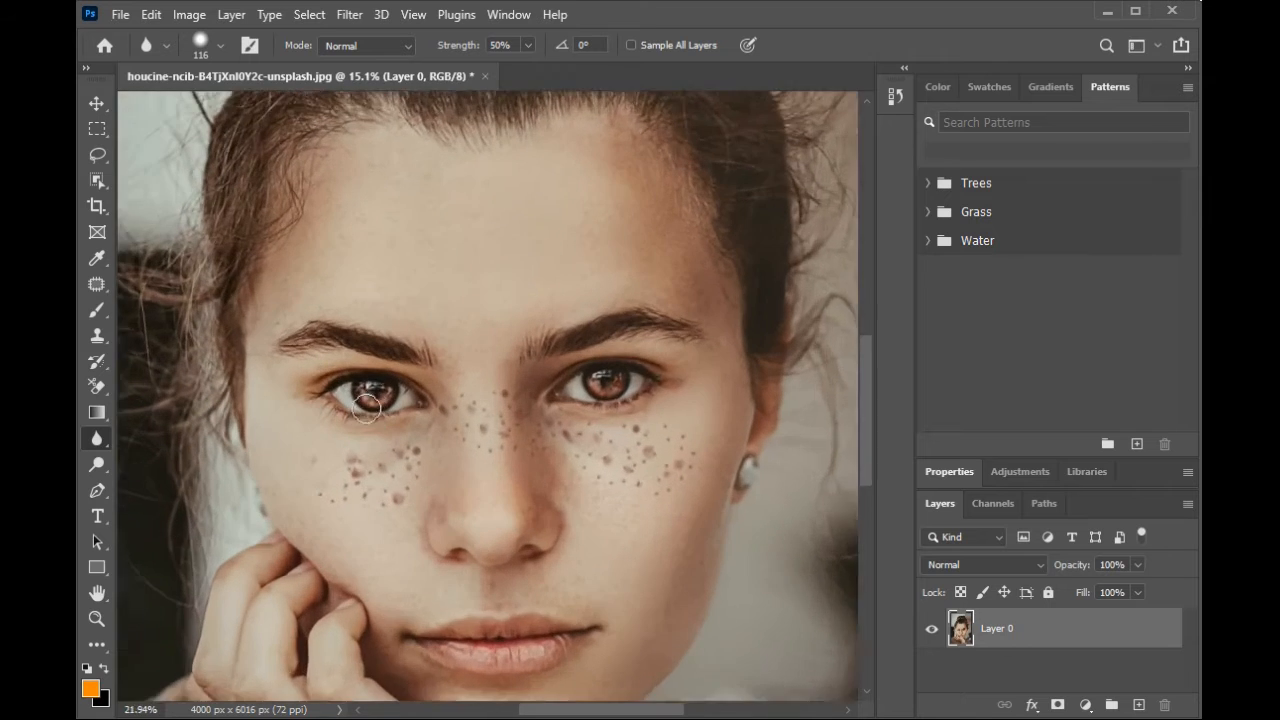
scroll(318, 372, "up", 6)
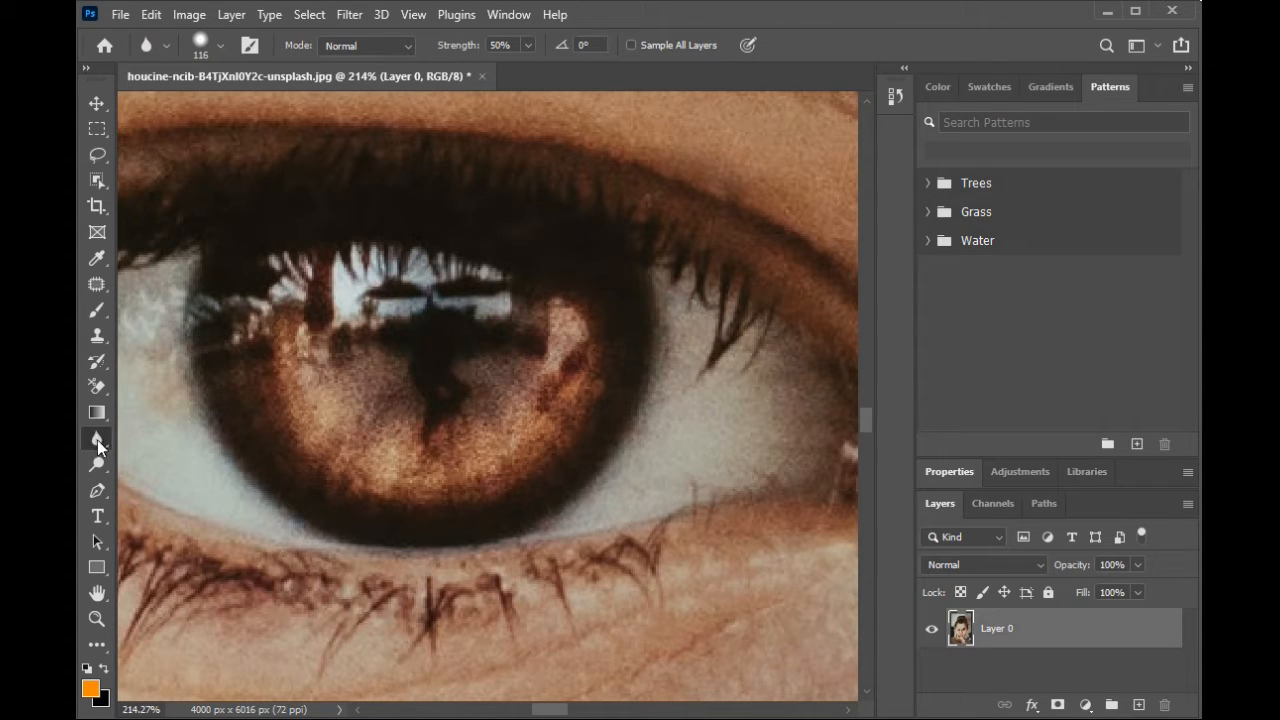
left_click_drag(258, 286, 400, 256)
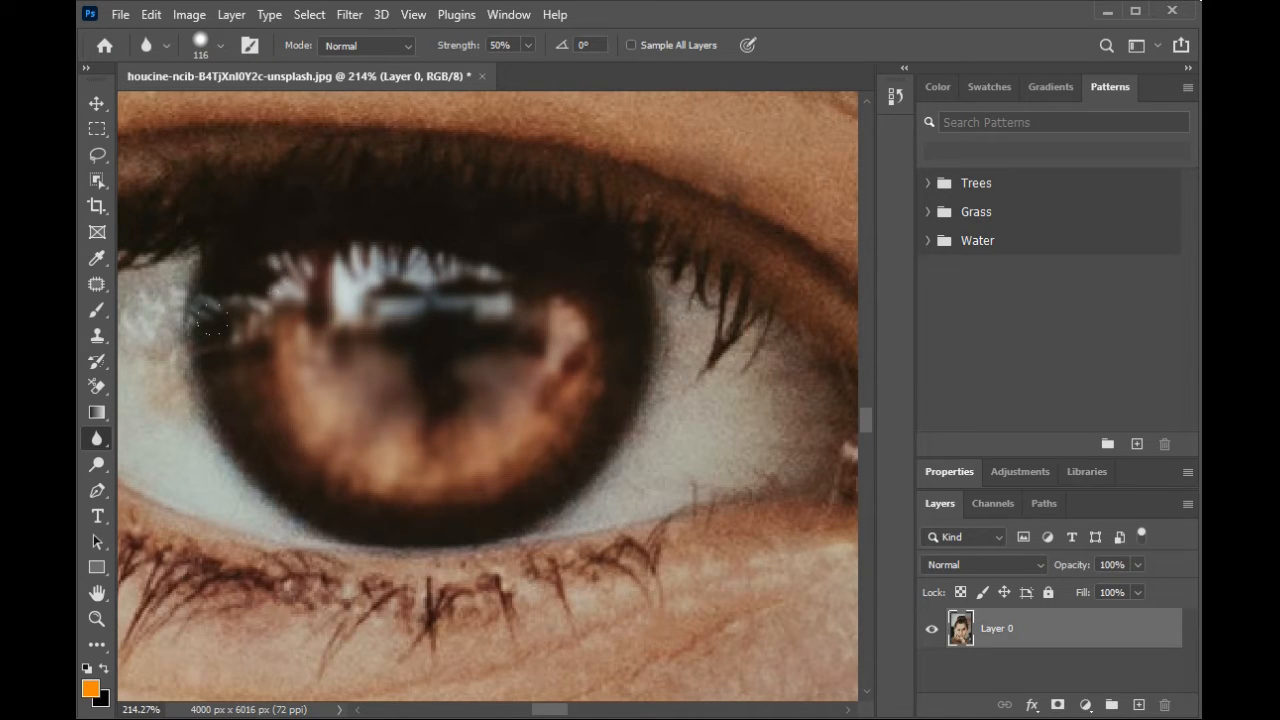
key("ctrl+z")
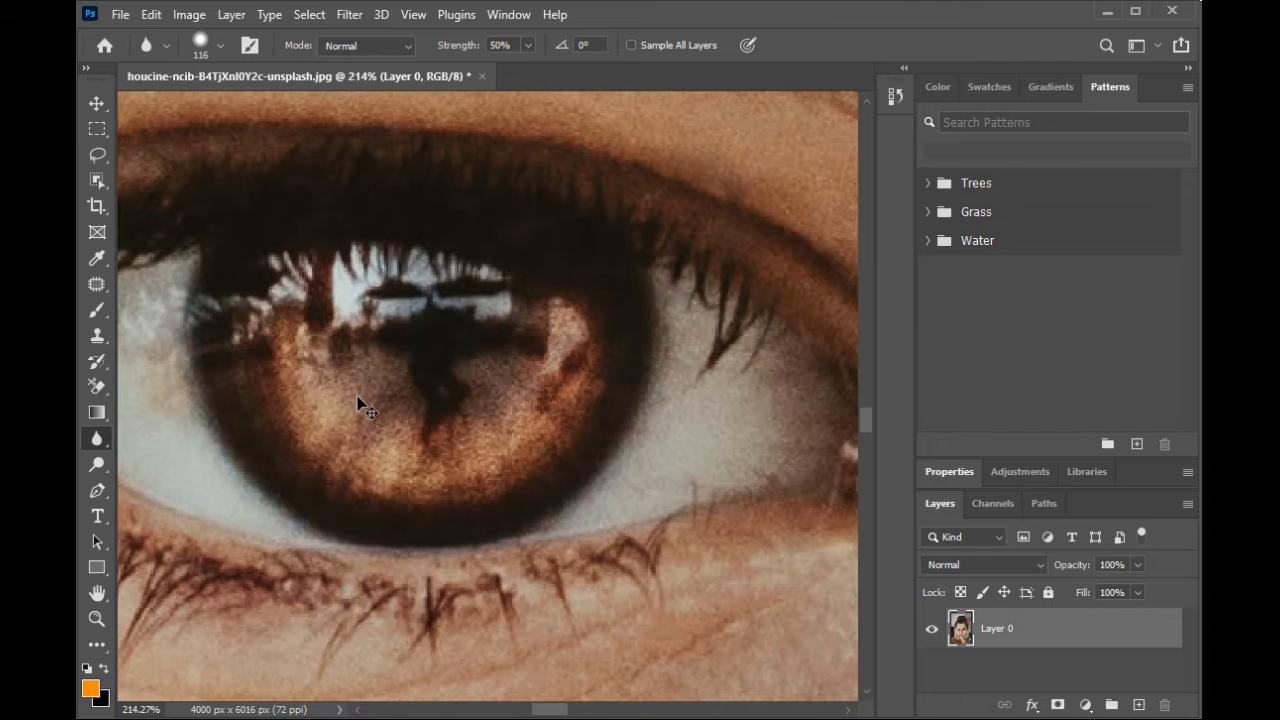
- Lighten the iris of the eye on the image's left with the Dodge tool, using the Midtones range and 50% exposure
left_click(97, 464)
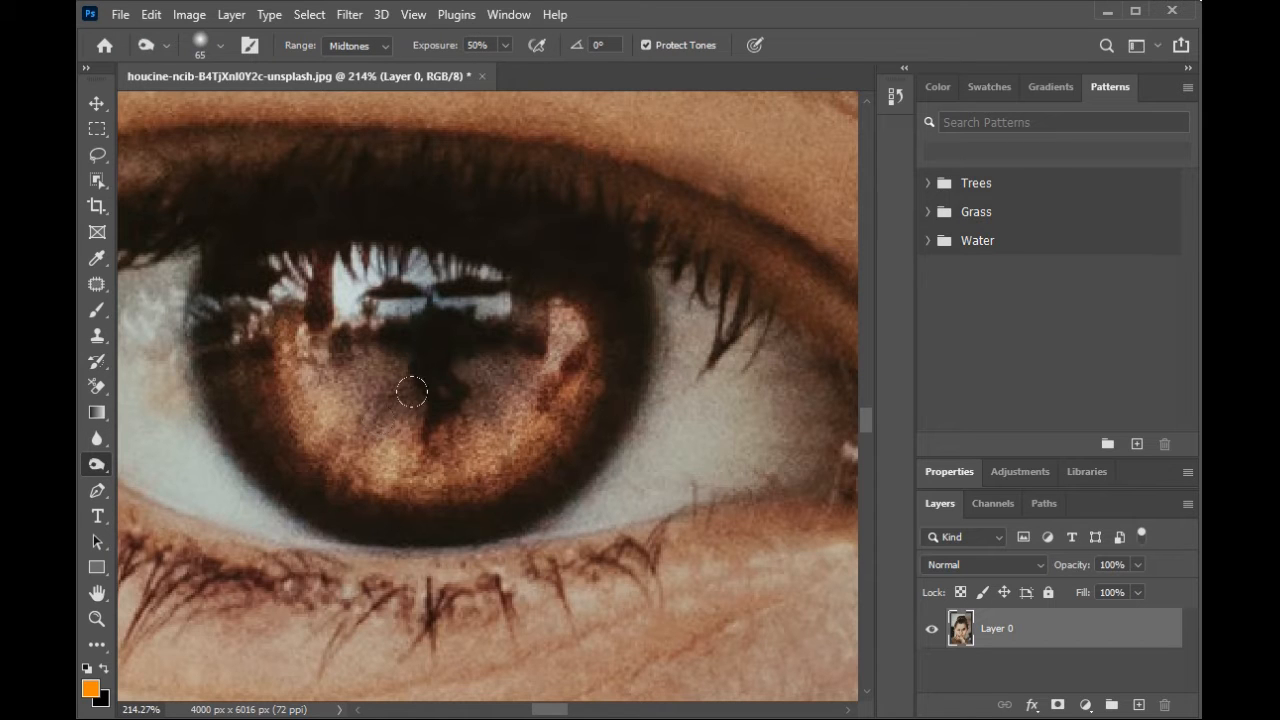
scroll(415, 399, "down", 10)
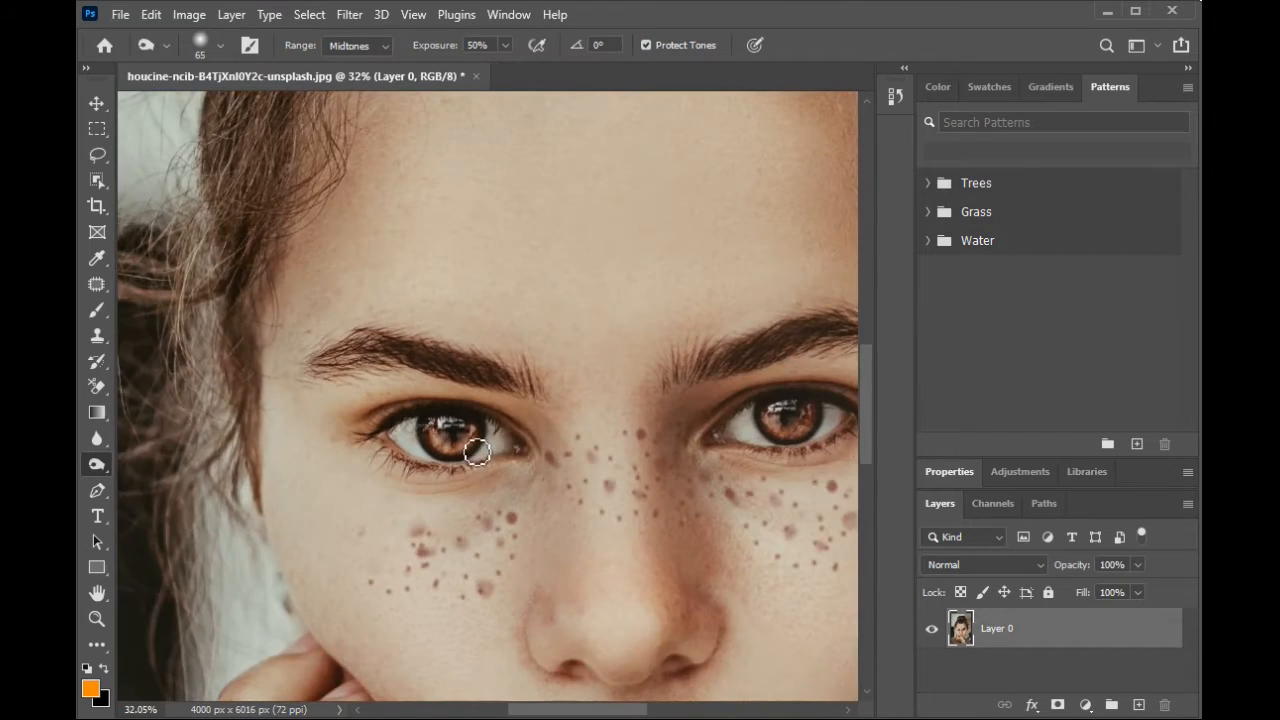
scroll(681, 428, "up", 2)
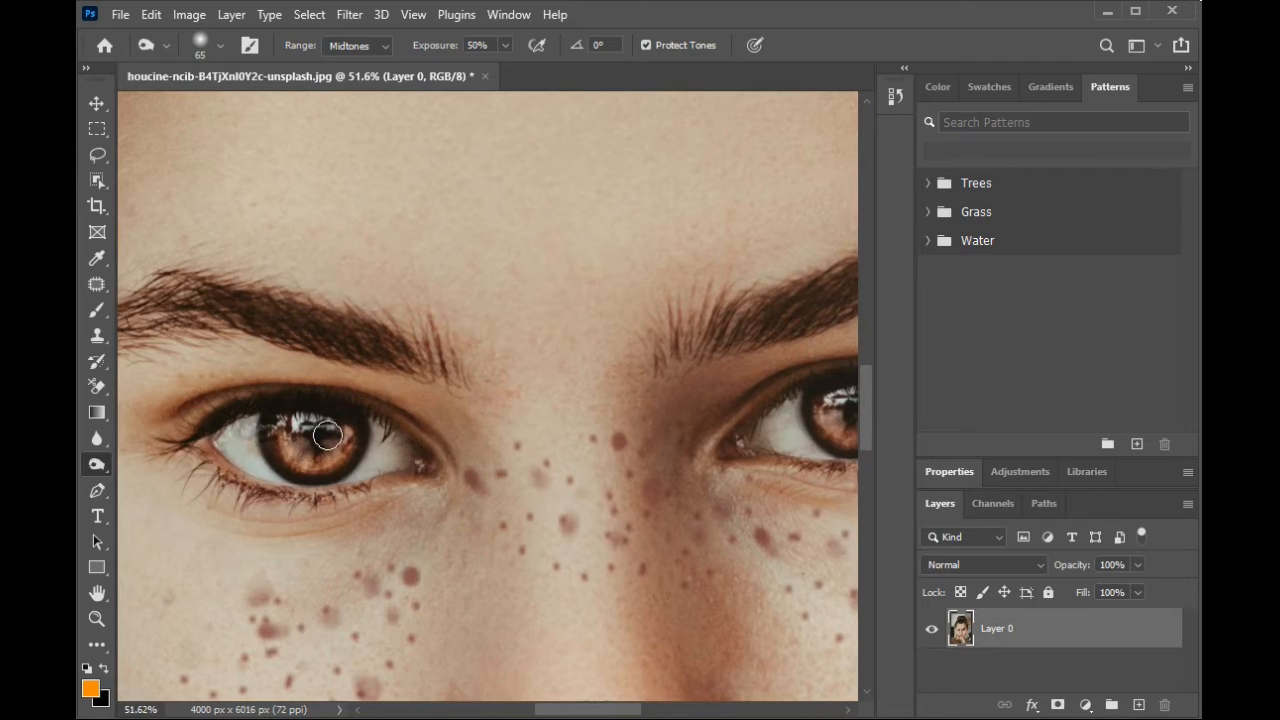
scroll(287, 442, "up", 2)
scroll(287, 442, "up", 3)
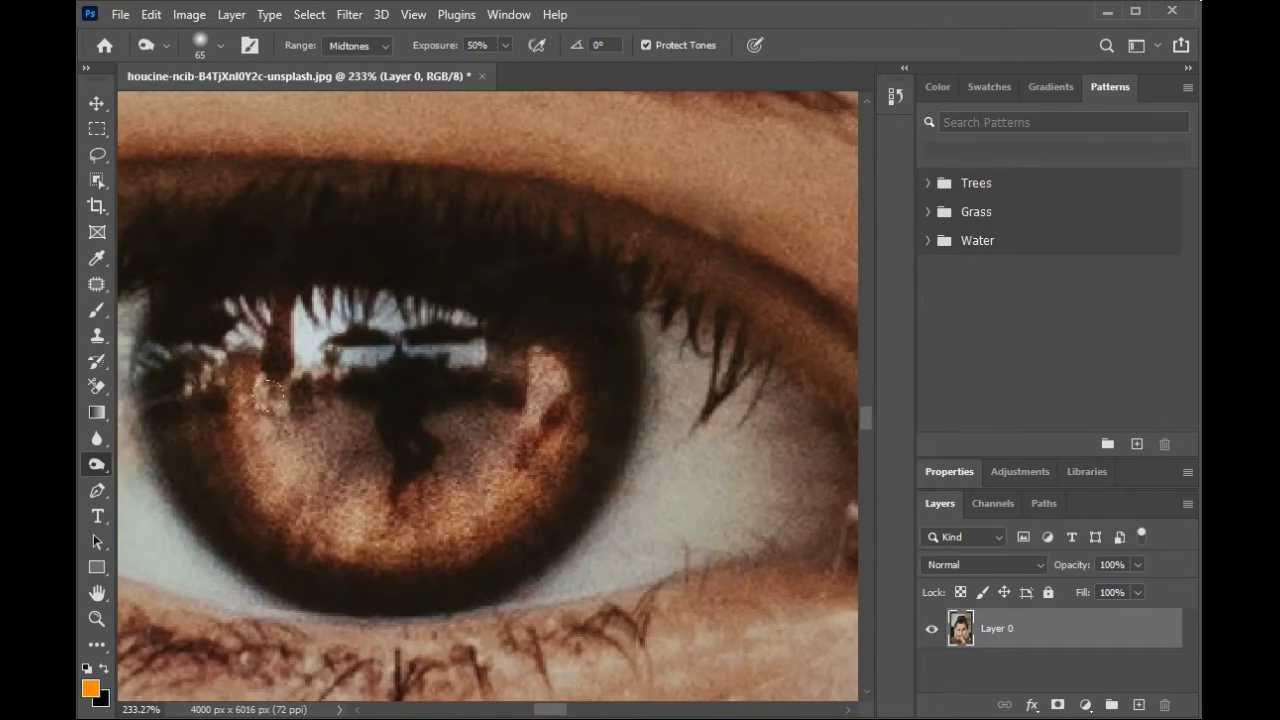
right_click(109, 470)
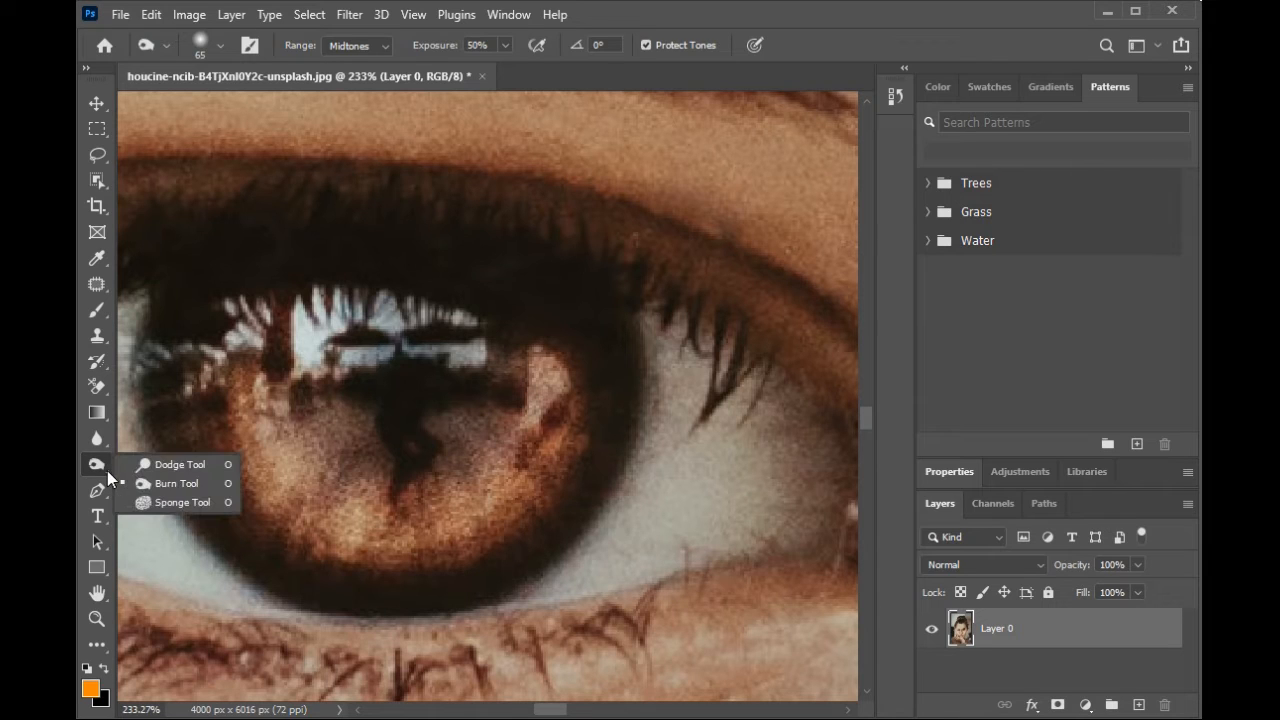
left_click(187, 464)
mouse_move(222, 372)
left_mouse_down()
mouse_move(258, 428)
mouse_move(370, 515)
mouse_move(550, 372)
mouse_move(357, 483)
left_mouse_up()
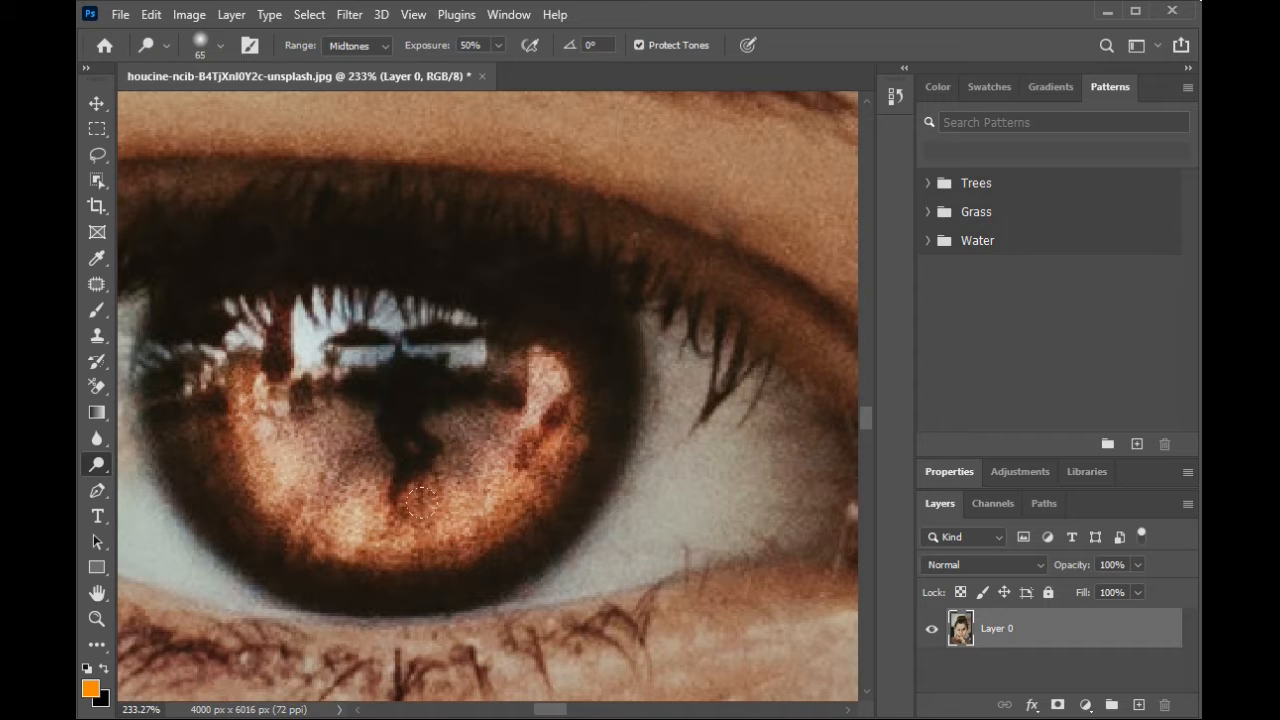
- Darken the iris of the eye on the image's right with the Burn tool, using the Midtones range and 50% exposure
scroll(409, 474, "down", 6)
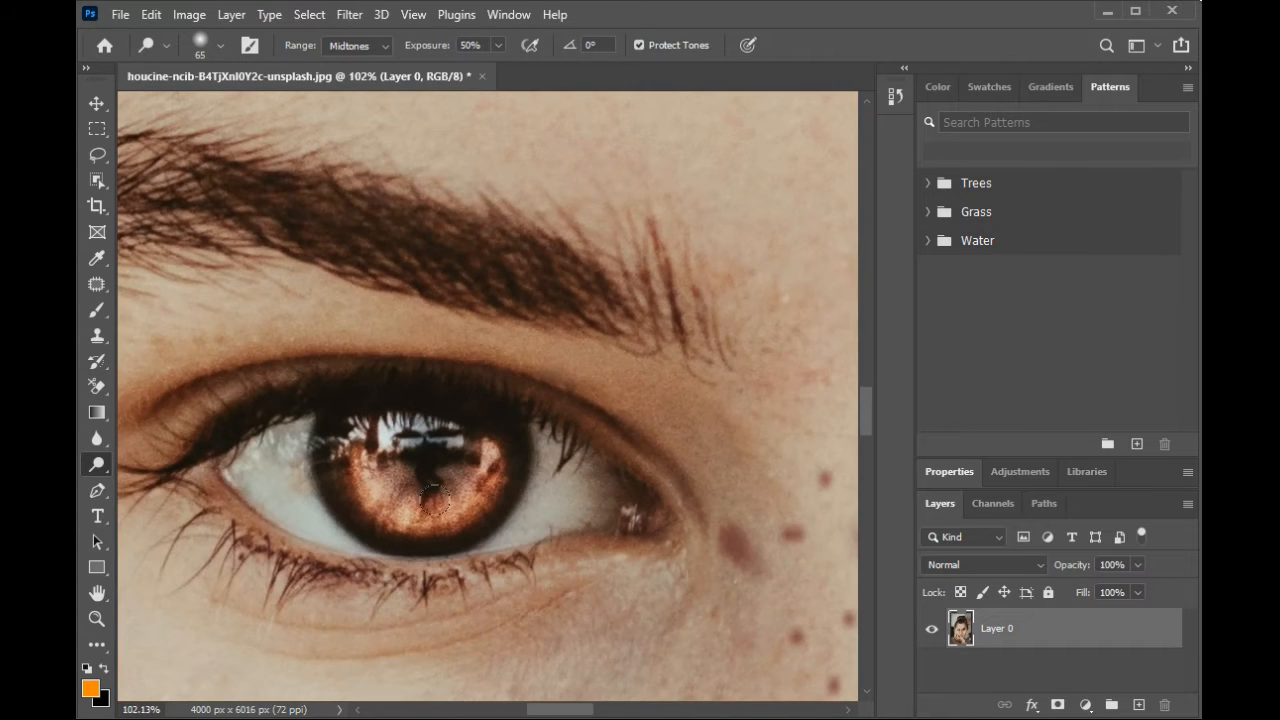
scroll(470, 510, "down", 3)
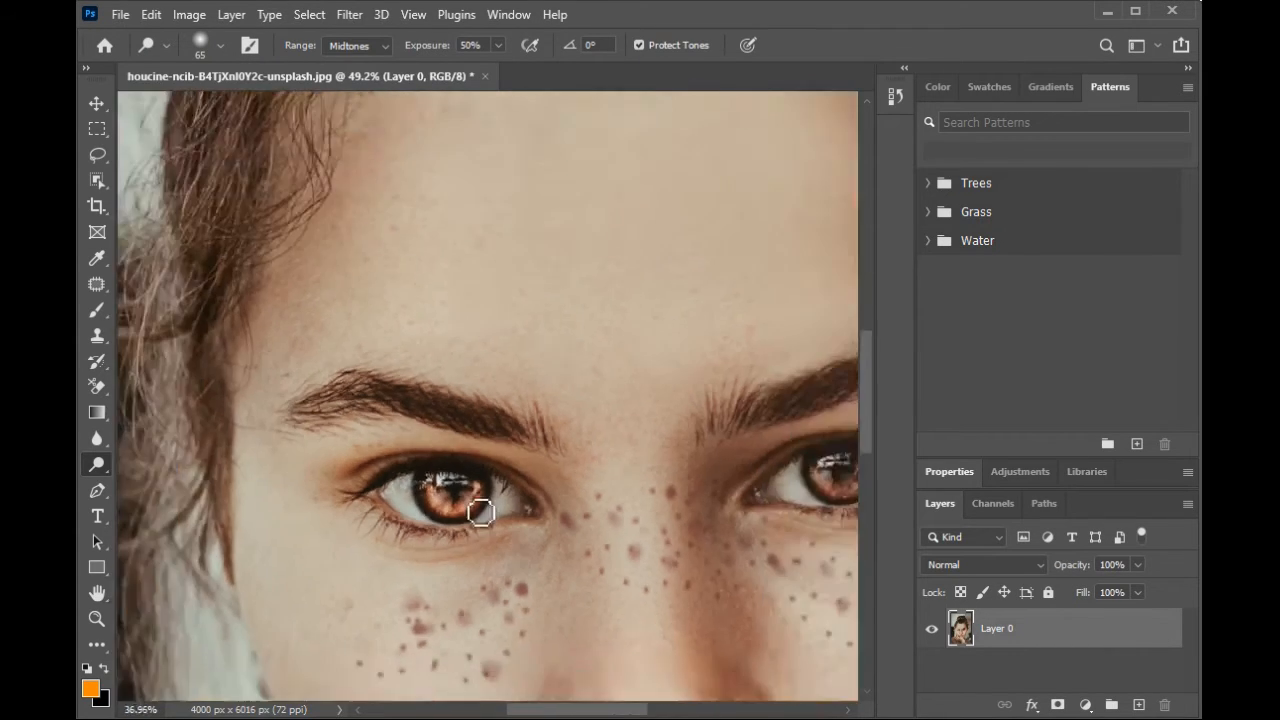
scroll(673, 535, "up", 3)
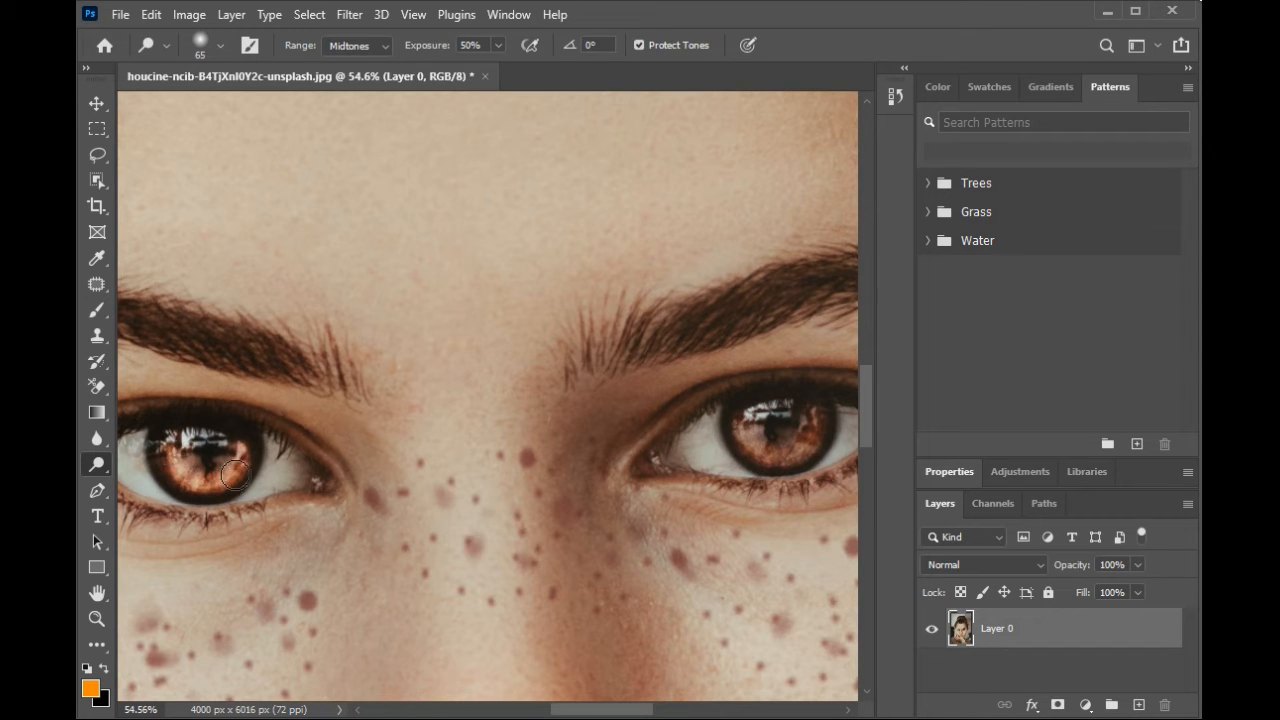
right_click(109, 476)
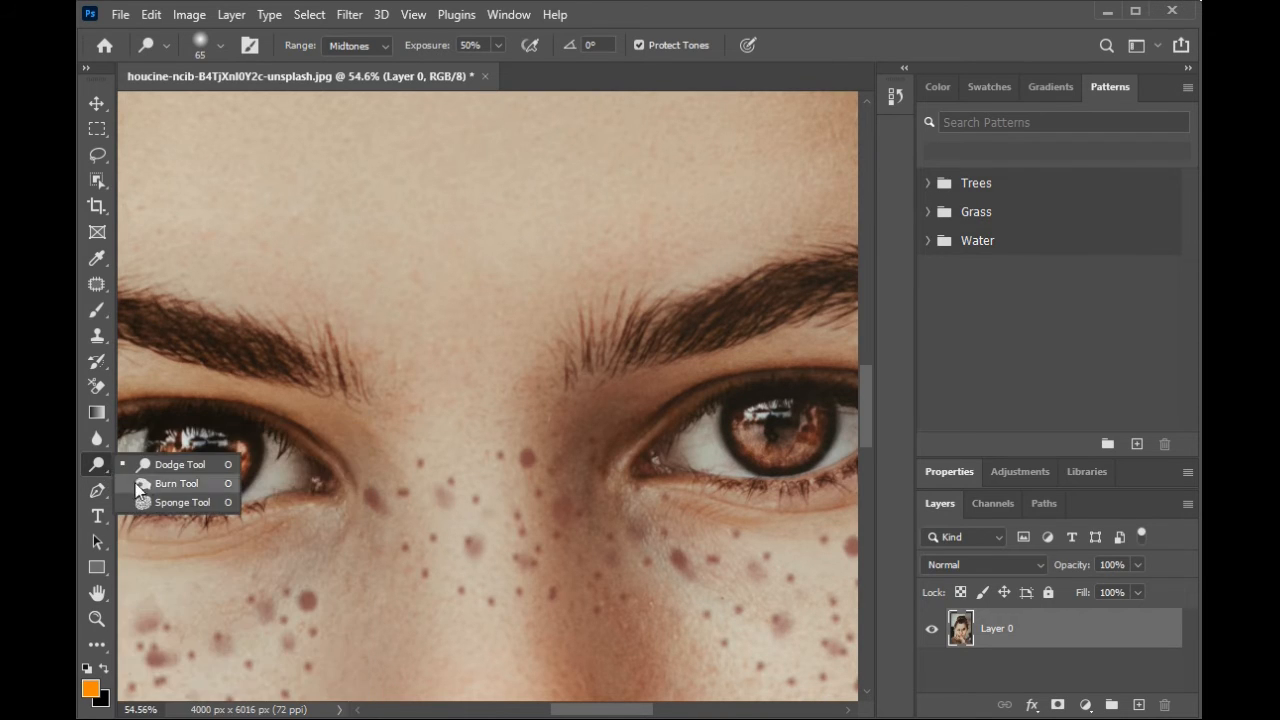
left_click(178, 486)
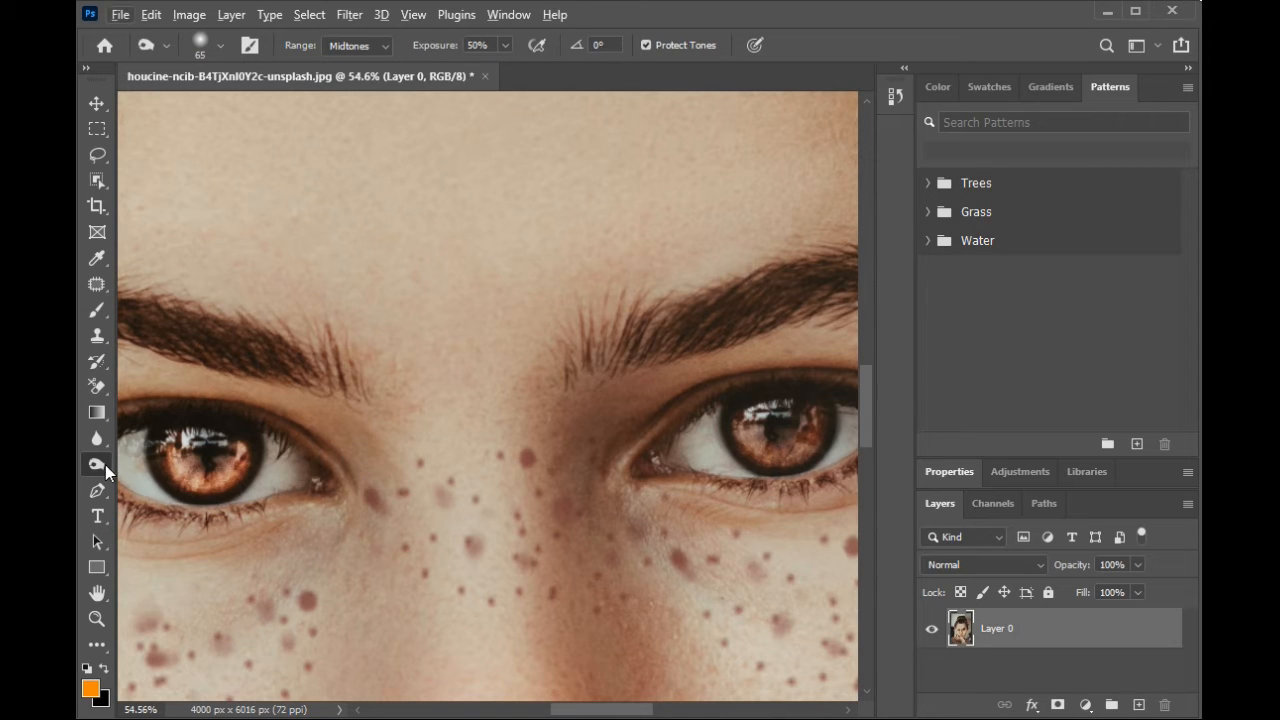
mouse_move(738, 430)
left_mouse_down()
mouse_move(791, 456)
mouse_move(817, 437)
mouse_move(817, 413)
mouse_move(773, 458)
mouse_move(729, 427)
mouse_move(762, 449)
mouse_move(814, 412)
mouse_move(753, 468)
mouse_move(735, 440)
mouse_move(769, 448)
mouse_move(805, 423)
mouse_move(758, 471)
mouse_move(749, 434)
left_mouse_up()
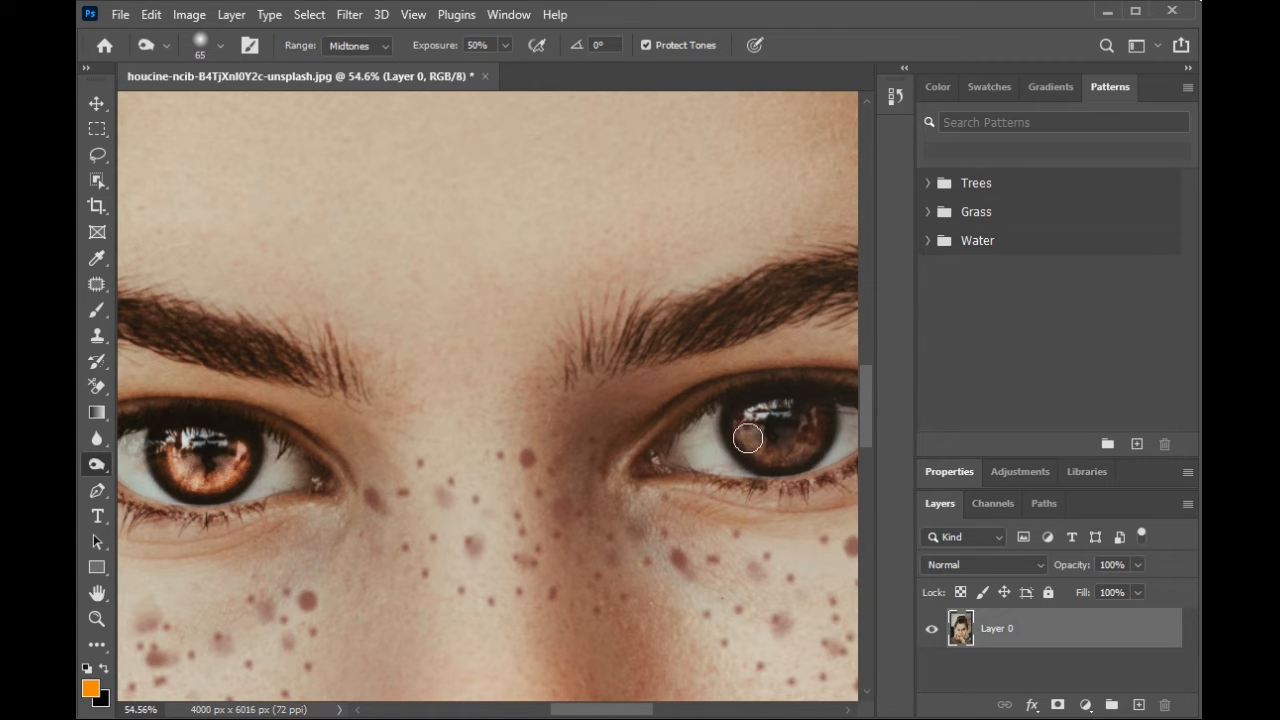
right_click(107, 467)
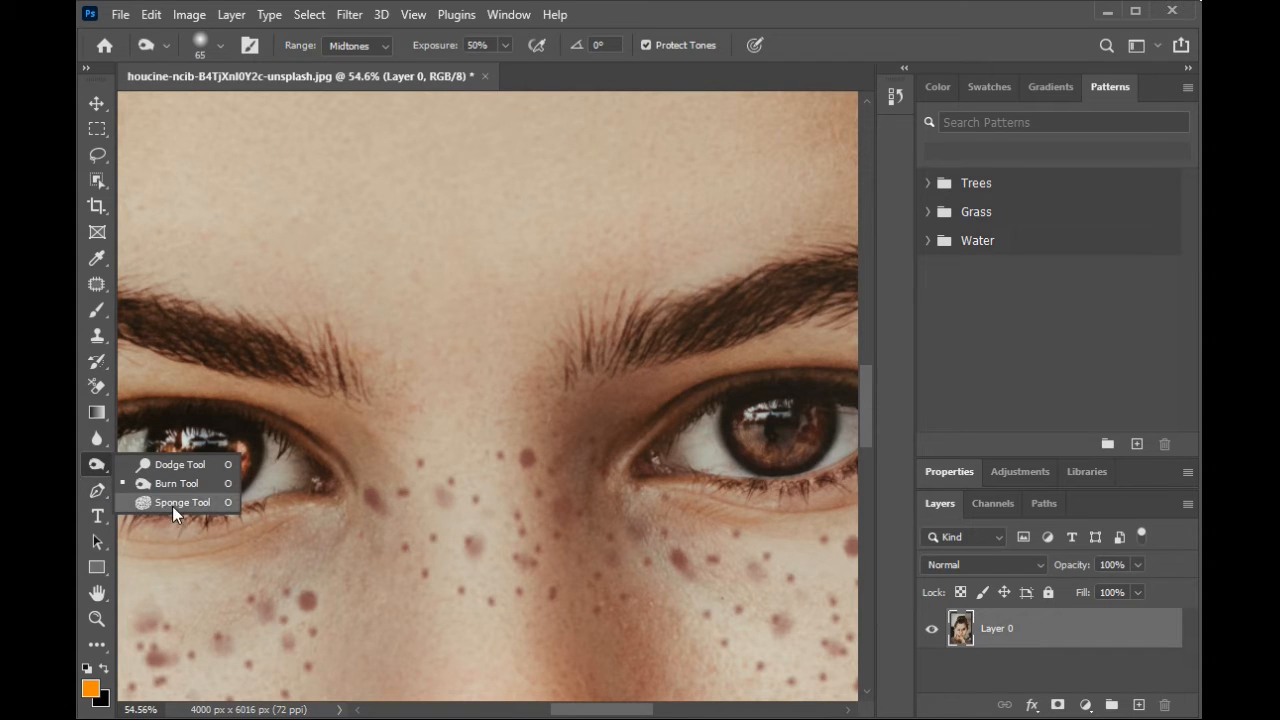
- Draw a small path of straight segments on the forehead with the Pen tool, starting above the inner end of the image's left eyebrow
left_click(108, 493)
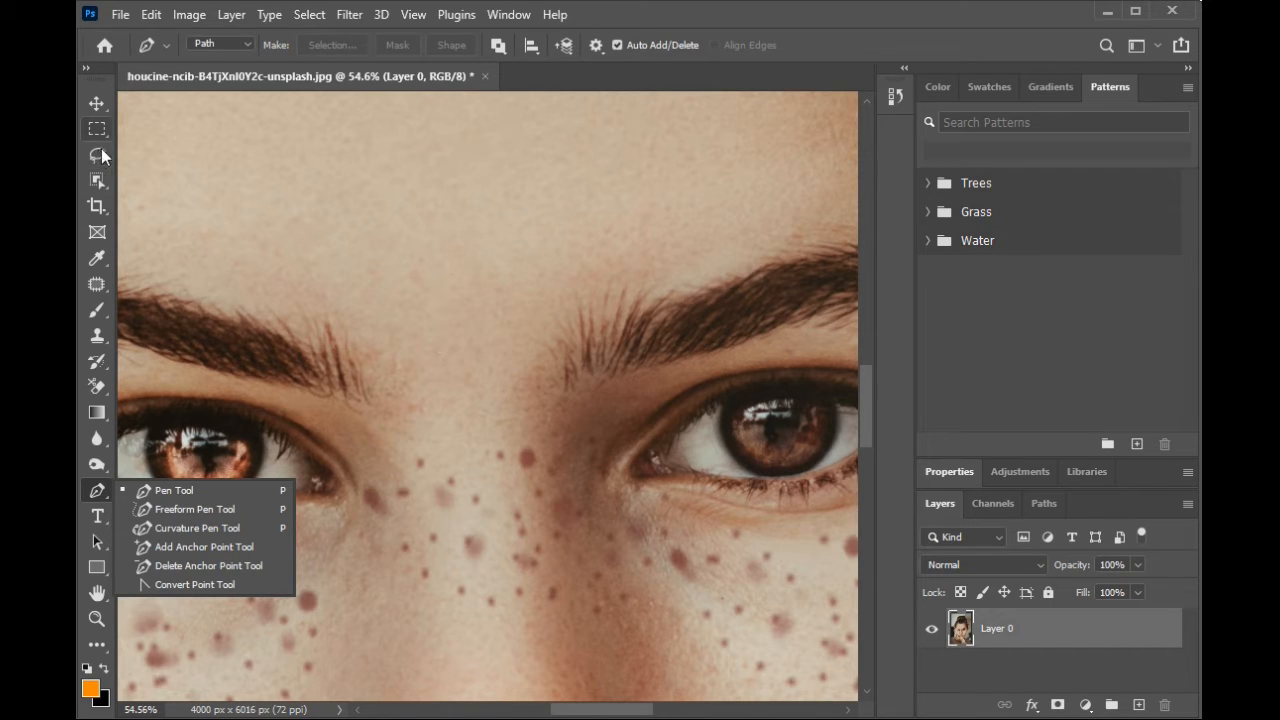
left_click(359, 291)
left_click(363, 289)
left_click(353, 236)
left_click(417, 214)
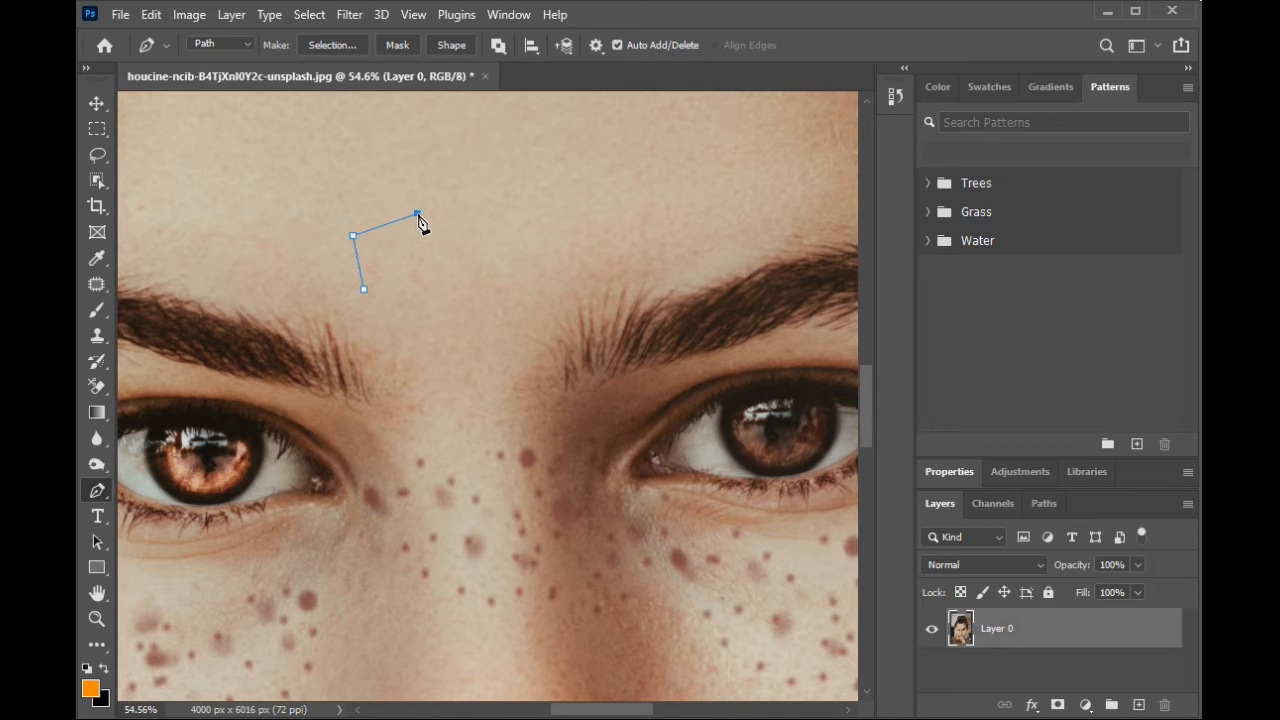
left_click(434, 218)
left_click(462, 270)
left_click(415, 295)
left_click(364, 291)
- Undo the segments of the pen path on the forehead back to its first anchor point
key("z")
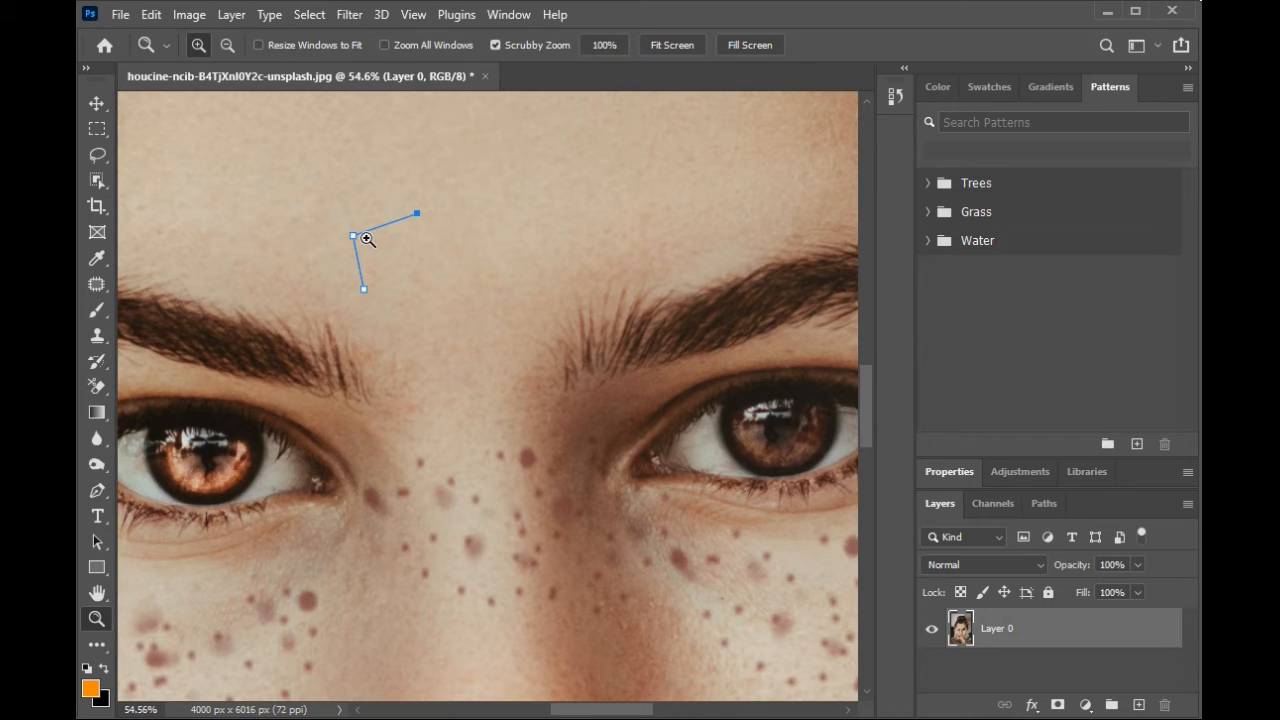
key("ctrl+z")
key("ctrl+z")
key("ctrl+z")
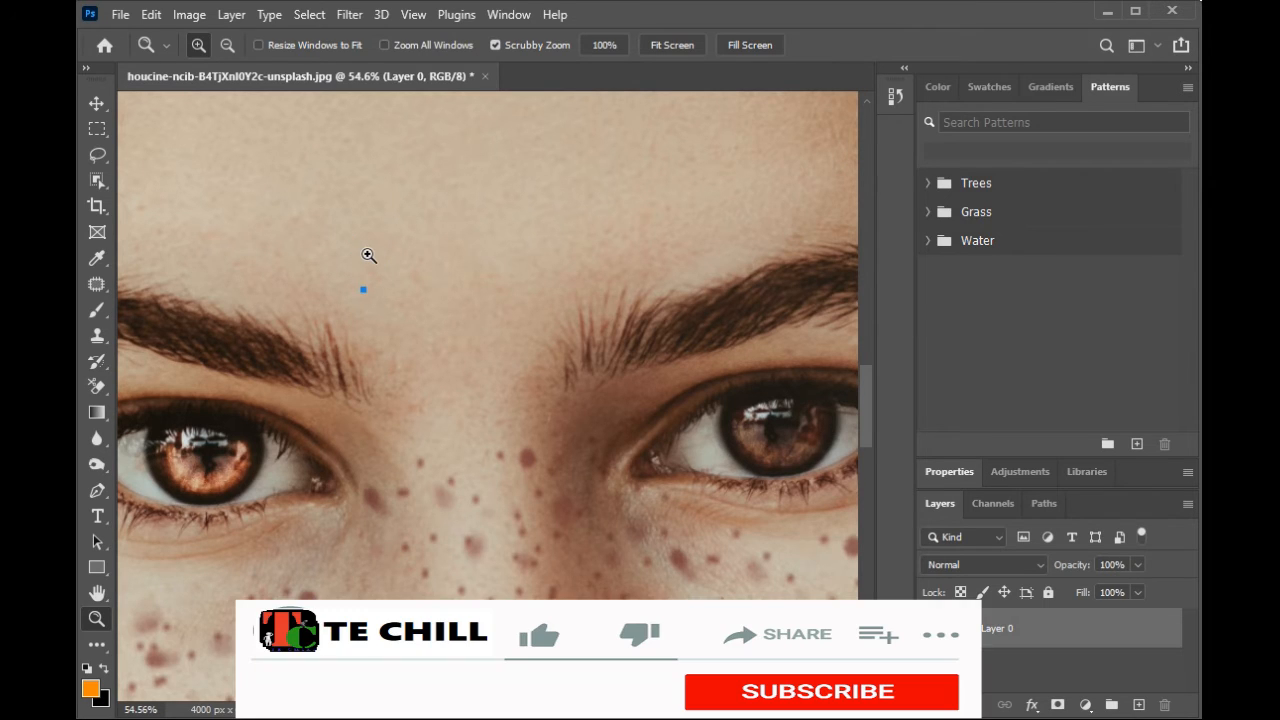
- Add the text "sdfsdfsdfsdf" on the forehead with the Type tool and set its font size to 36 pt
left_click(97, 516)
left_click(362, 250)
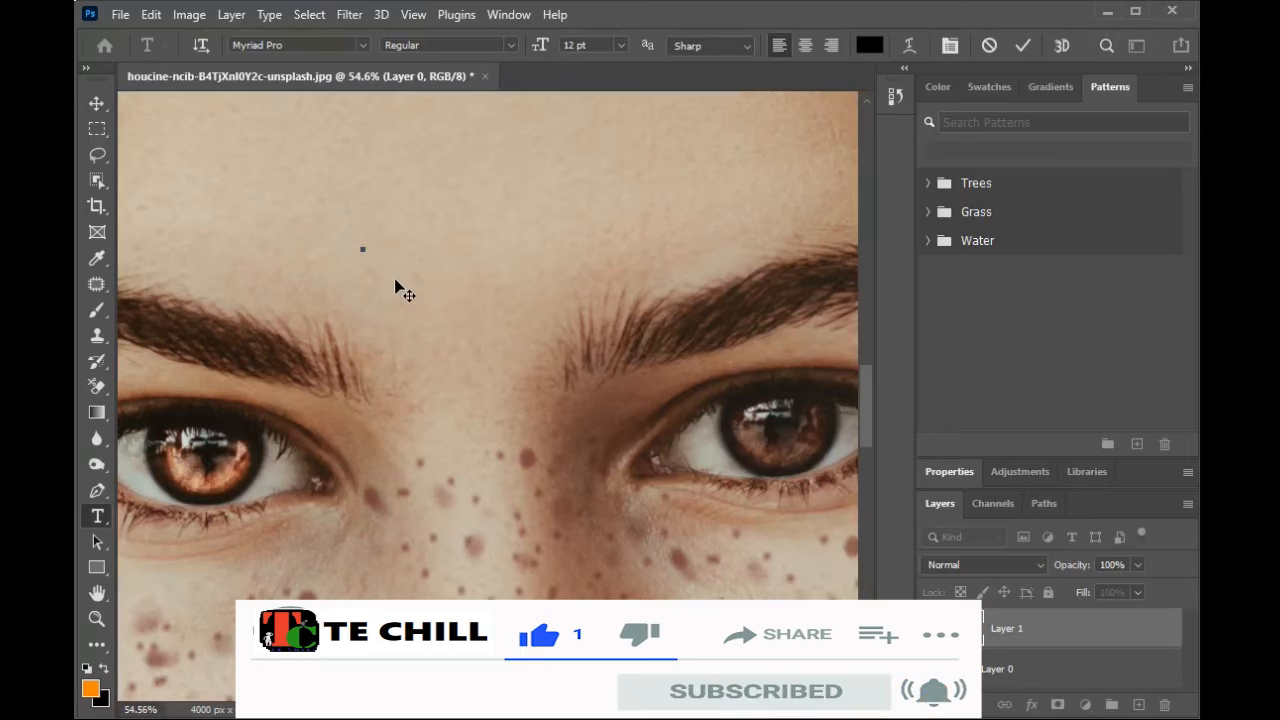
type("sdfsd")
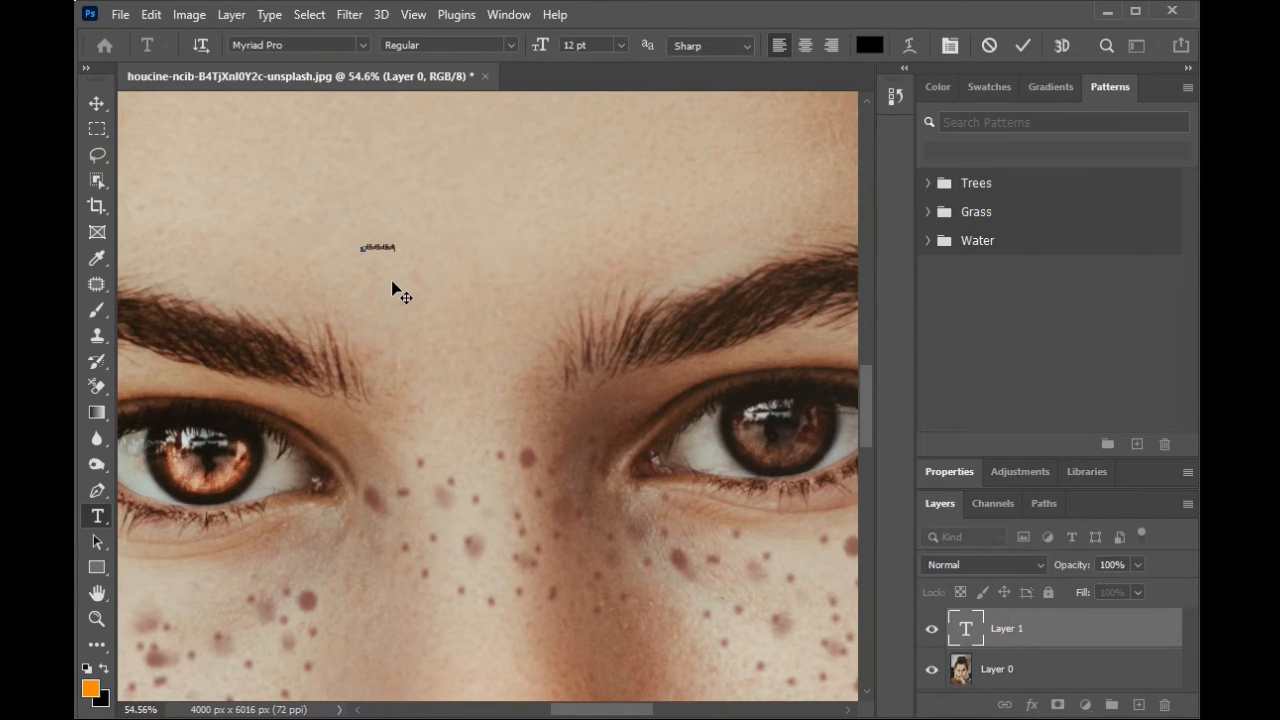
key("ctrl")
left_click(949, 46)
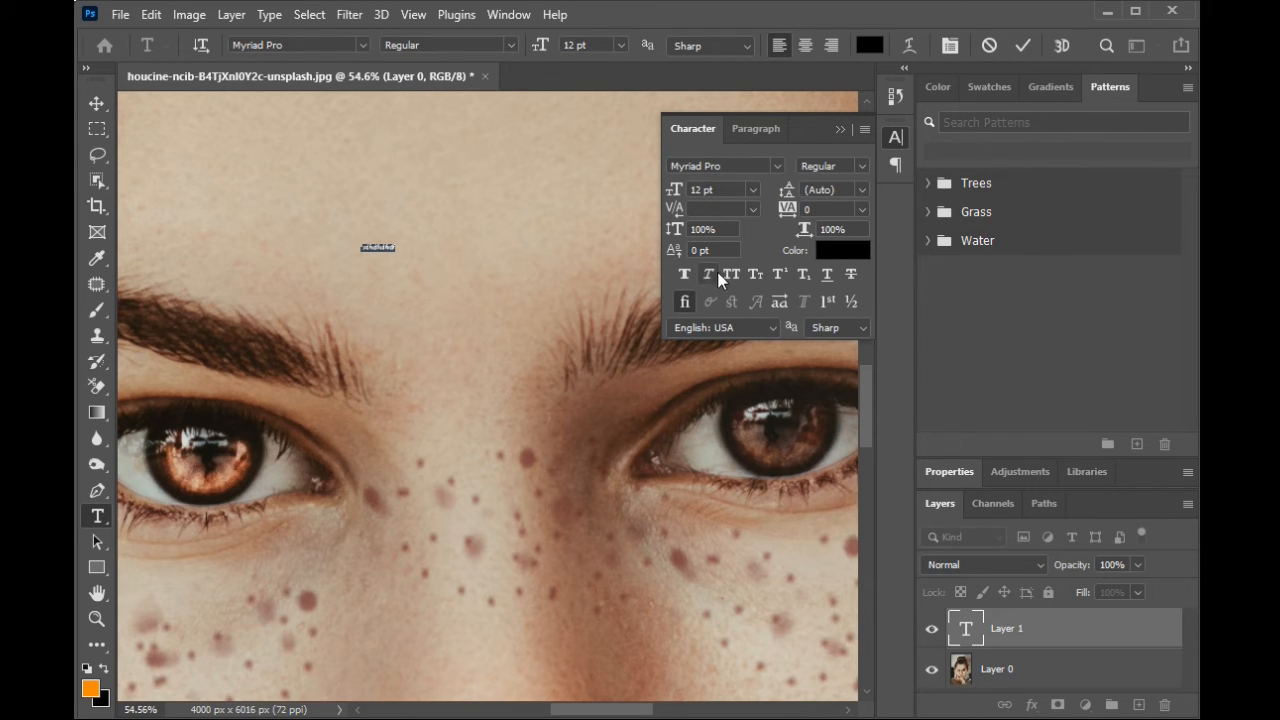
left_click(752, 191)
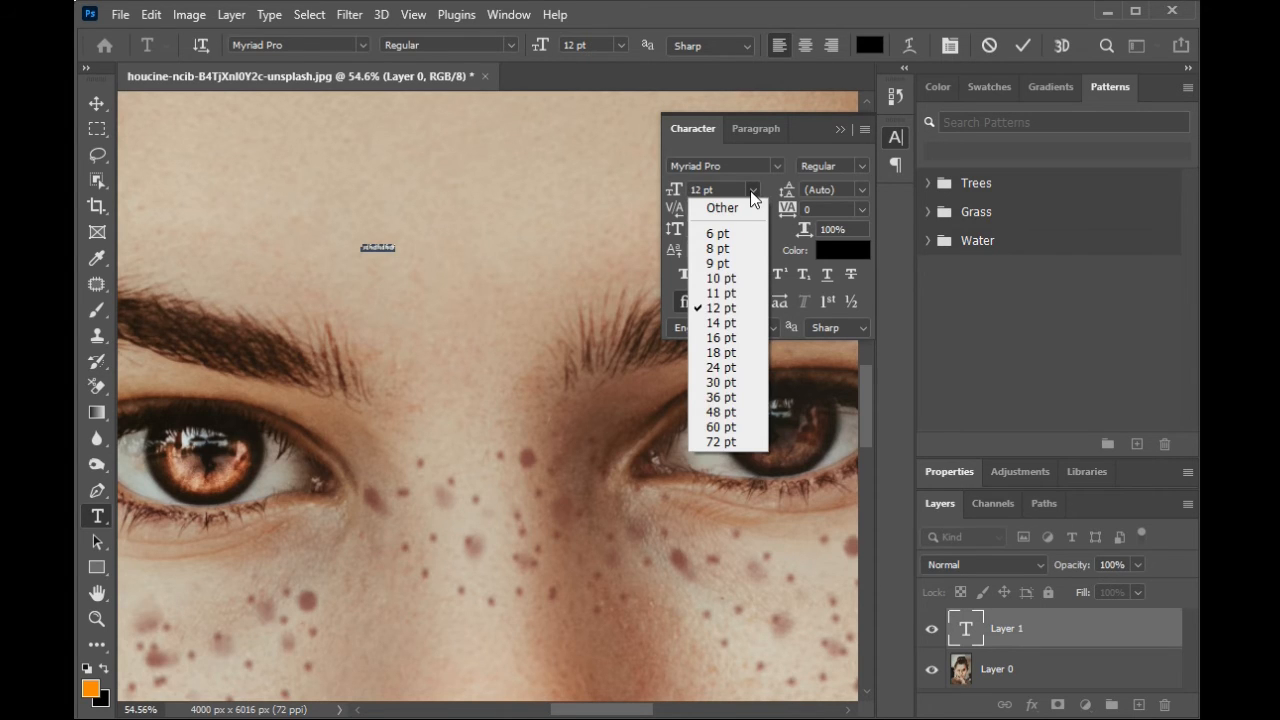
left_click(724, 396)
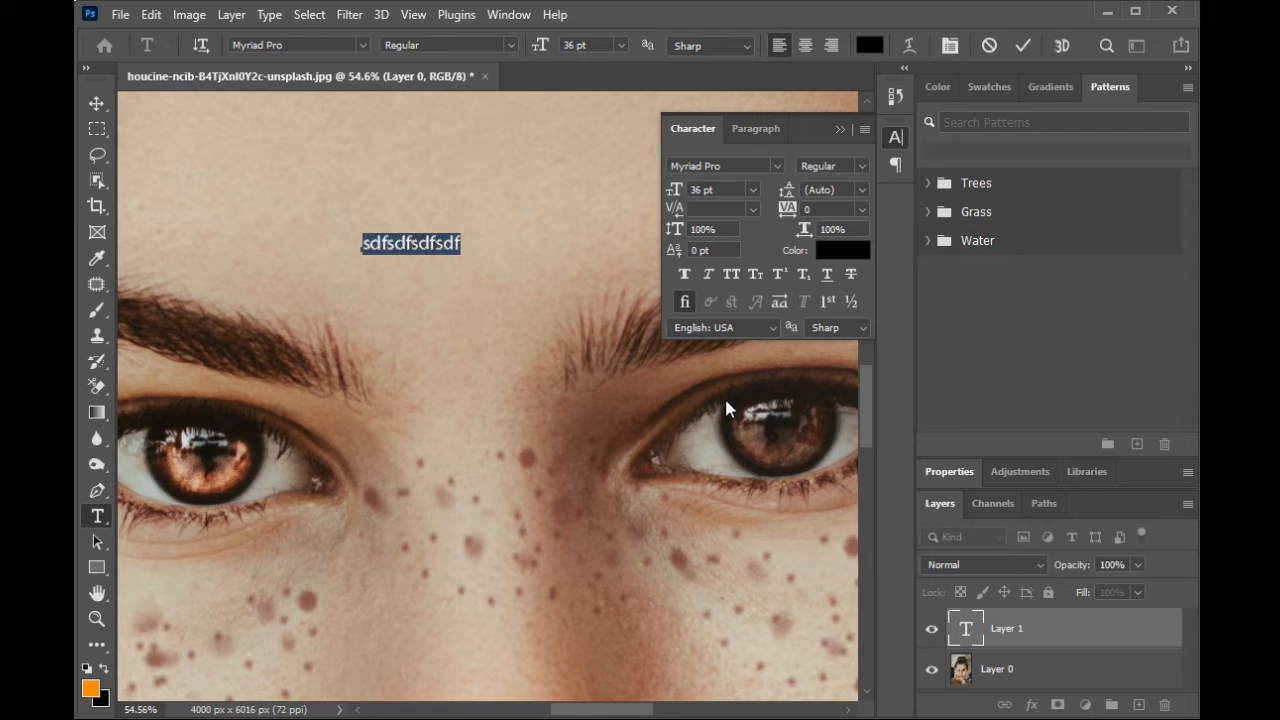
- Format the forehead text in bright red, italic and all caps, and commit the text edit
left_click(823, 250)
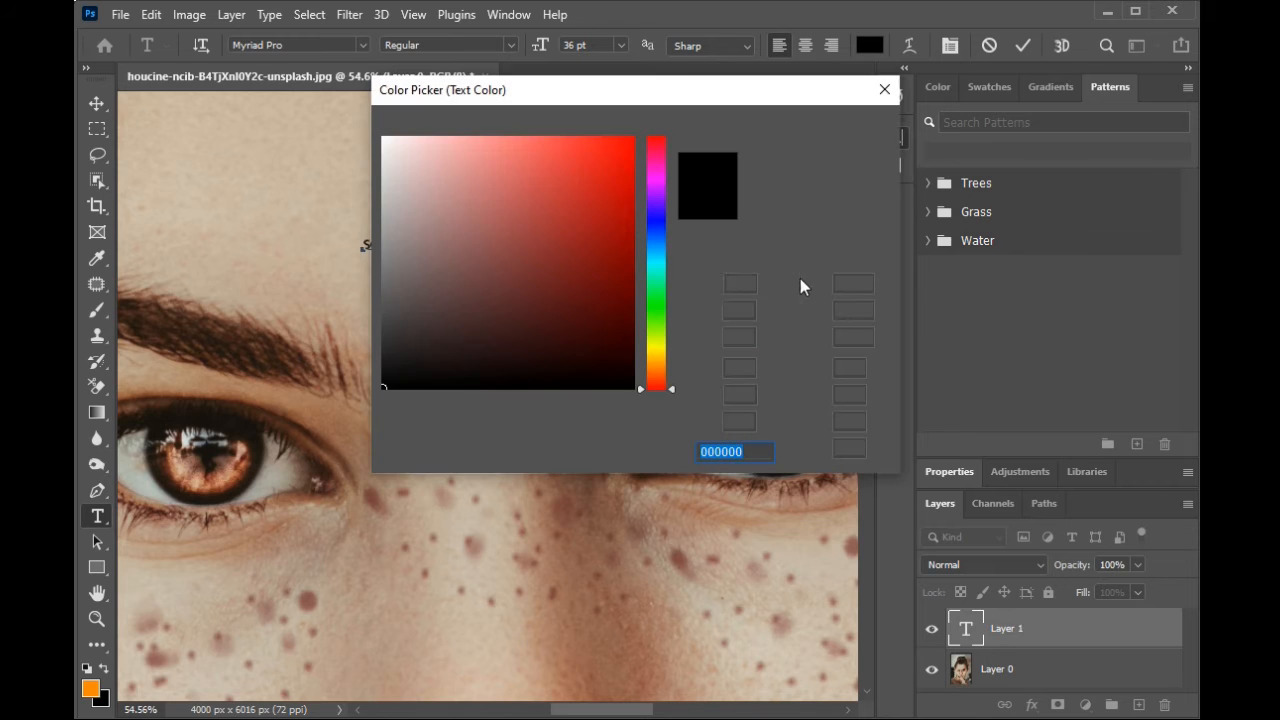
left_click_drag(571, 277, 850, 162)
left_click(857, 125)
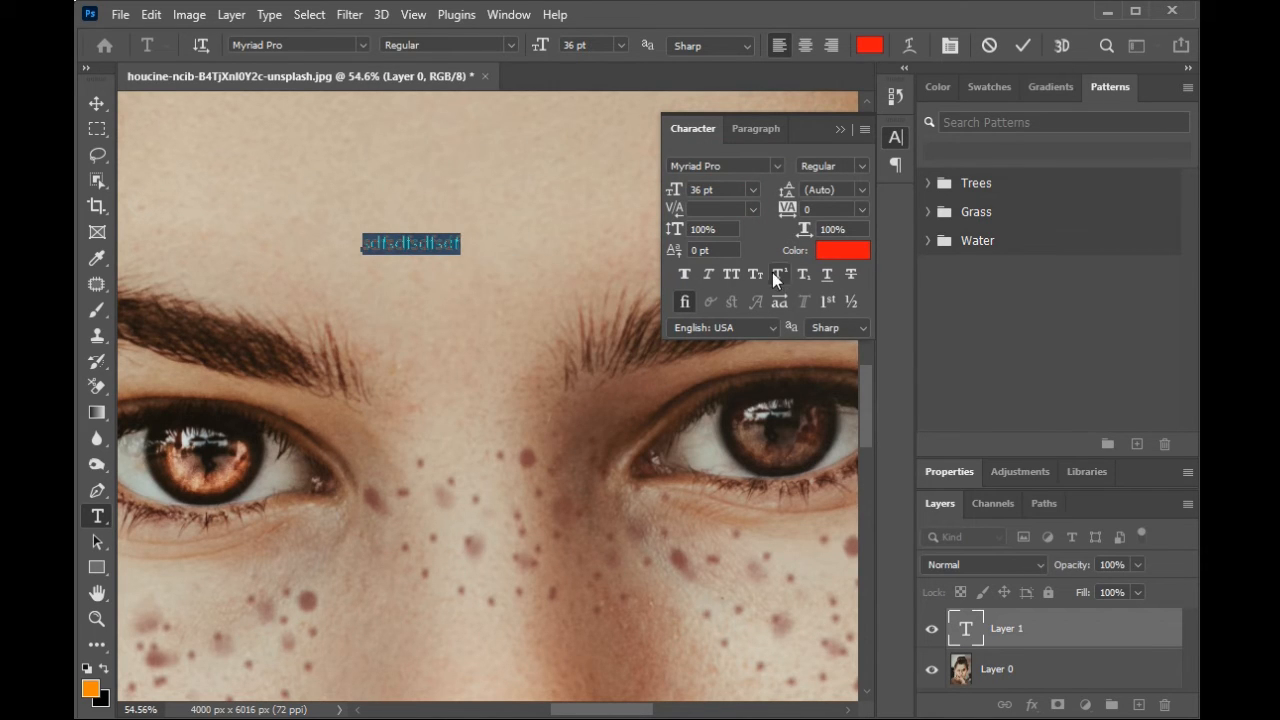
left_click(733, 274)
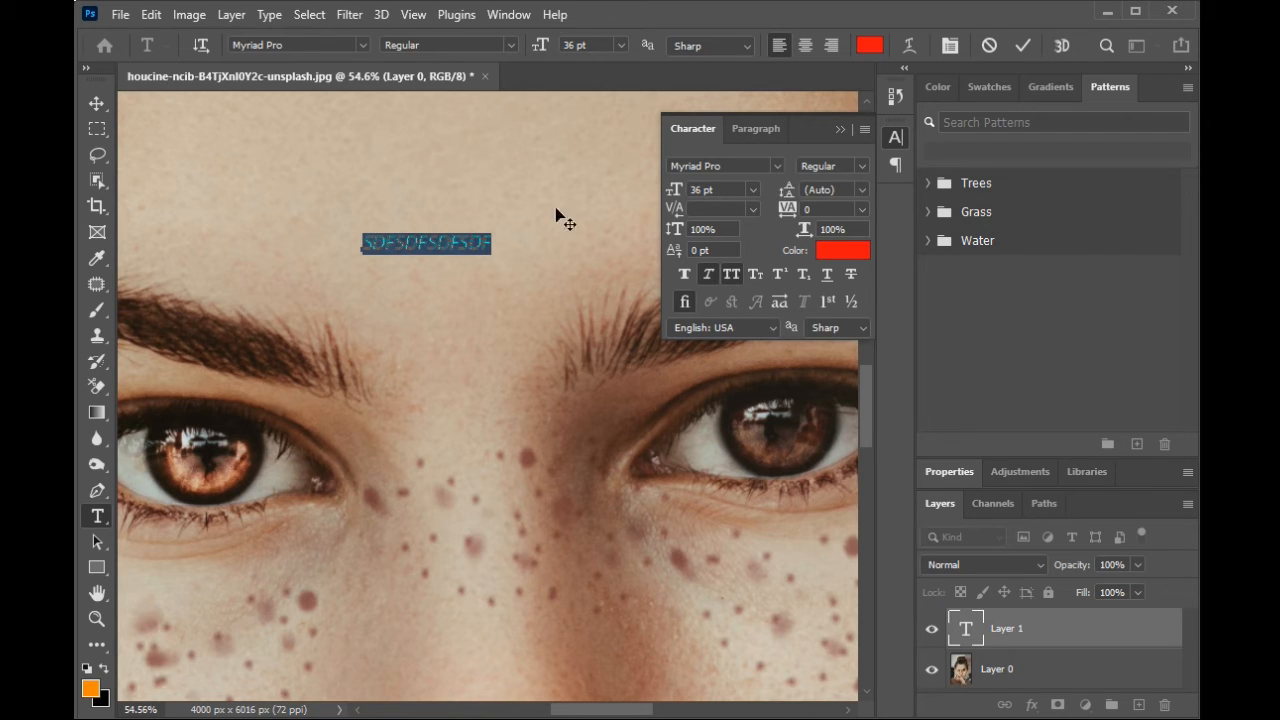
left_click(1016, 45)
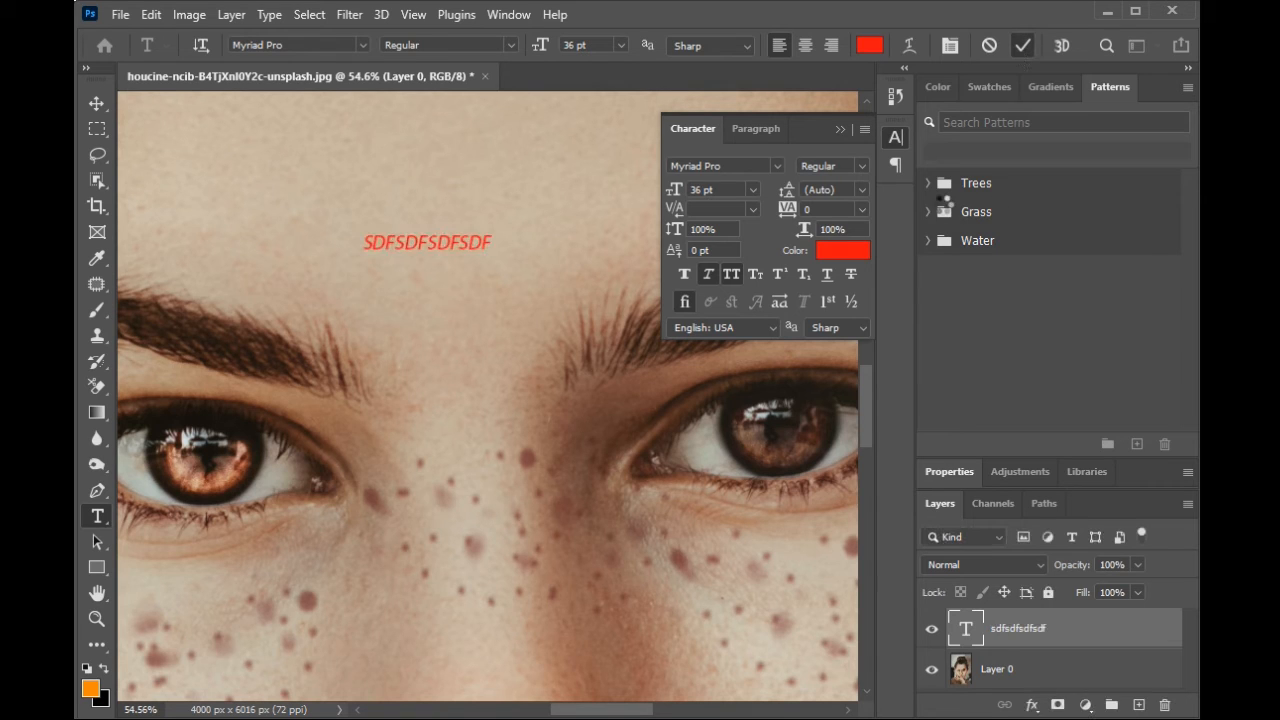
- Hide the character settings and delete the text layer
left_click(840, 129)
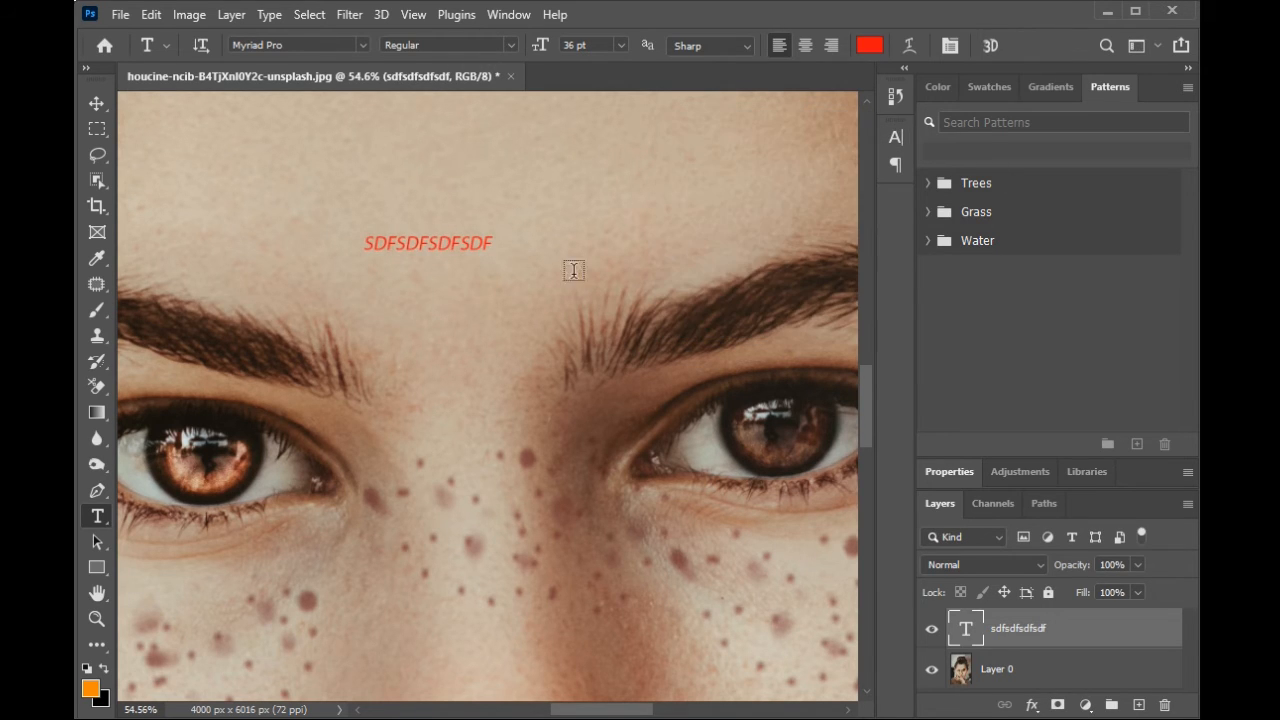
key("Delete")
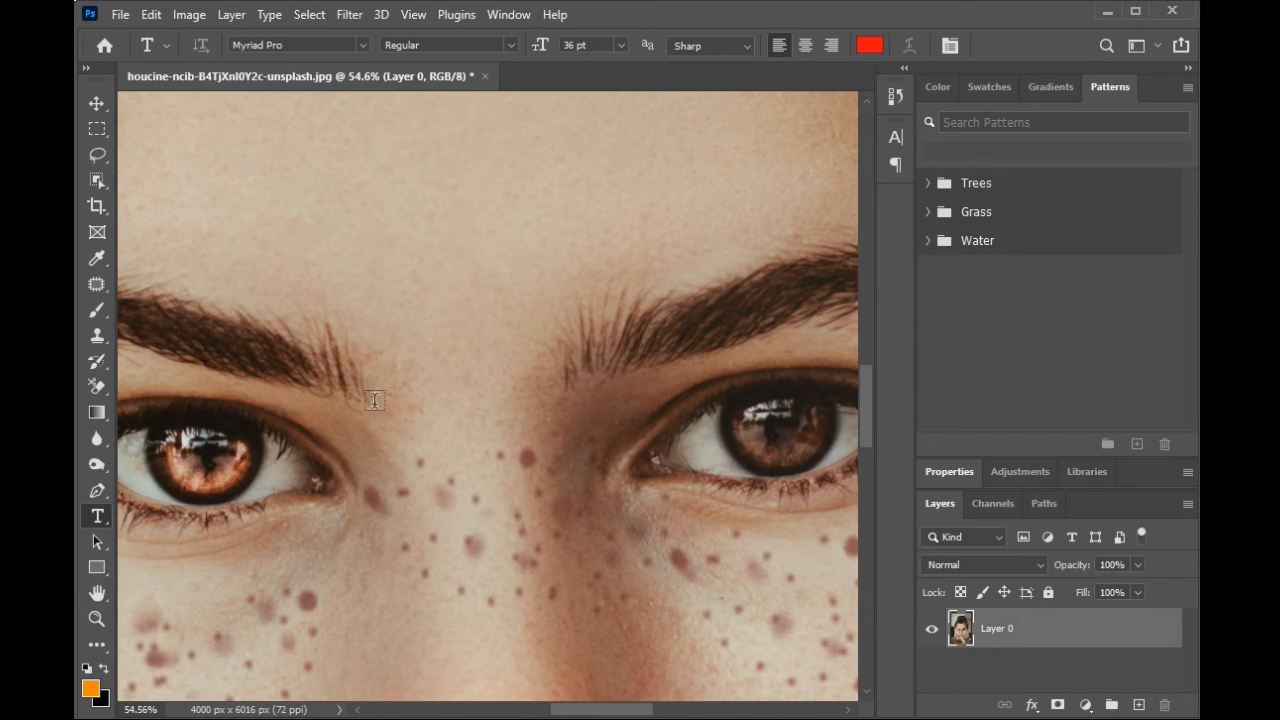
- Pan around the eyes and forehead with the Hand tool, and move the view again with the Move tool active
left_click(95, 597)
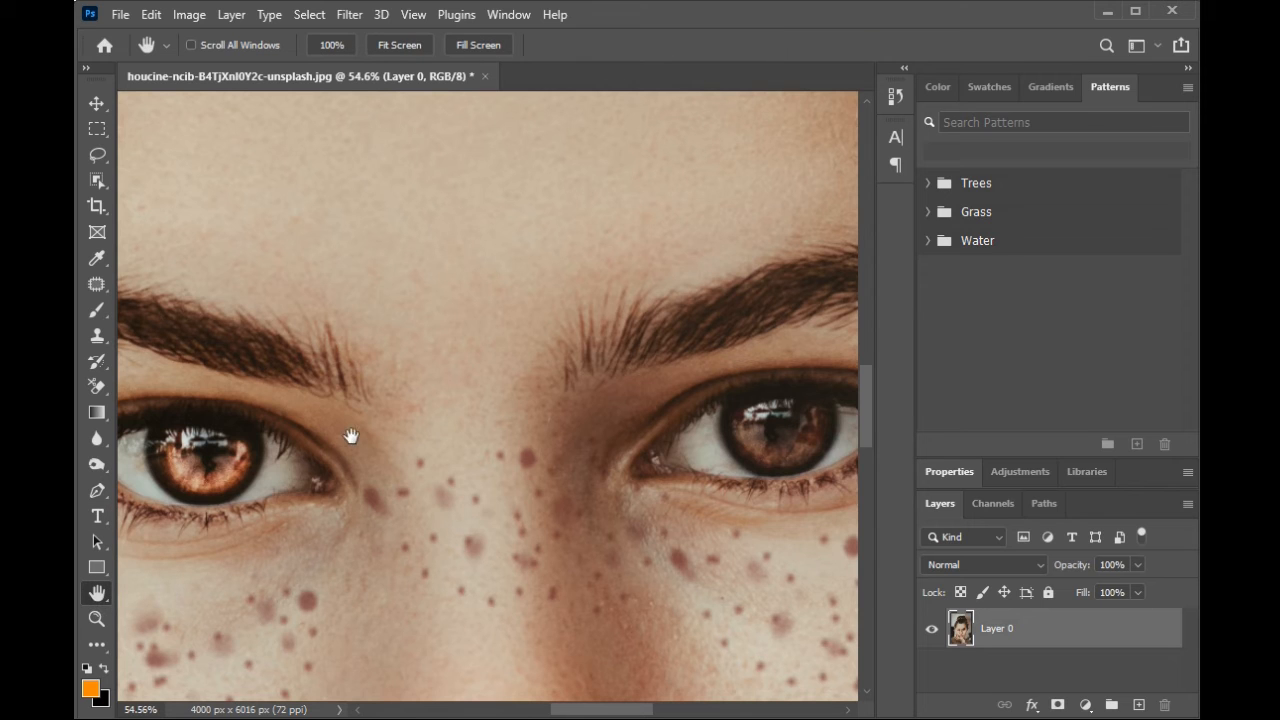
left_click_drag(357, 263, 393, 279)
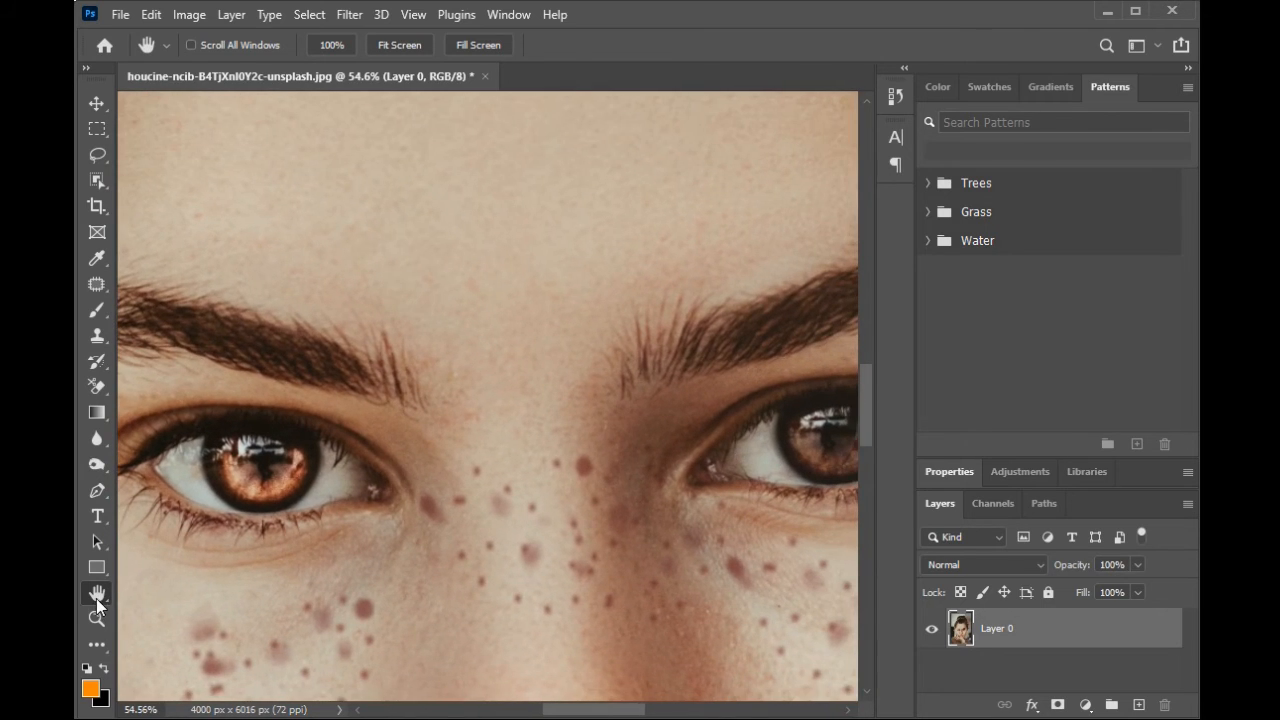
left_click(97, 103)
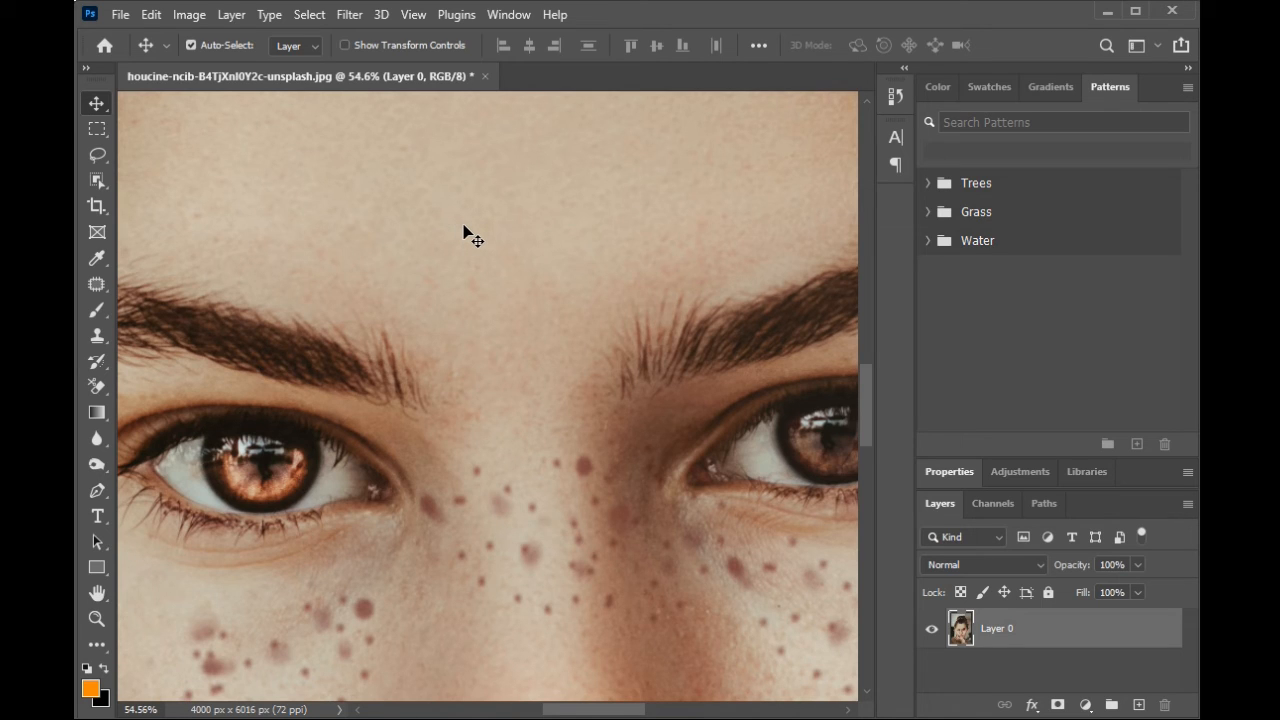
key("space")
left_click_drag(460, 249, 397, 251)
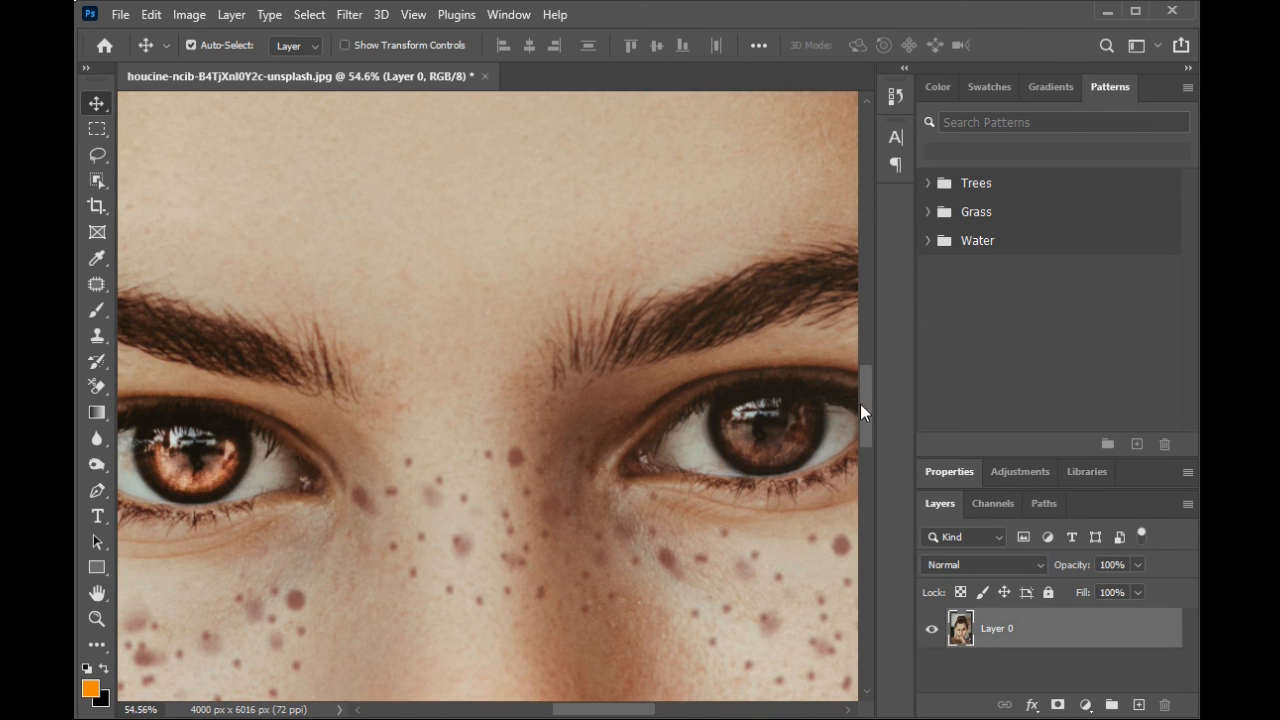
mouse_move(864, 407)
left_mouse_down()
mouse_move(863, 393)
mouse_move(871, 426)
left_mouse_up()
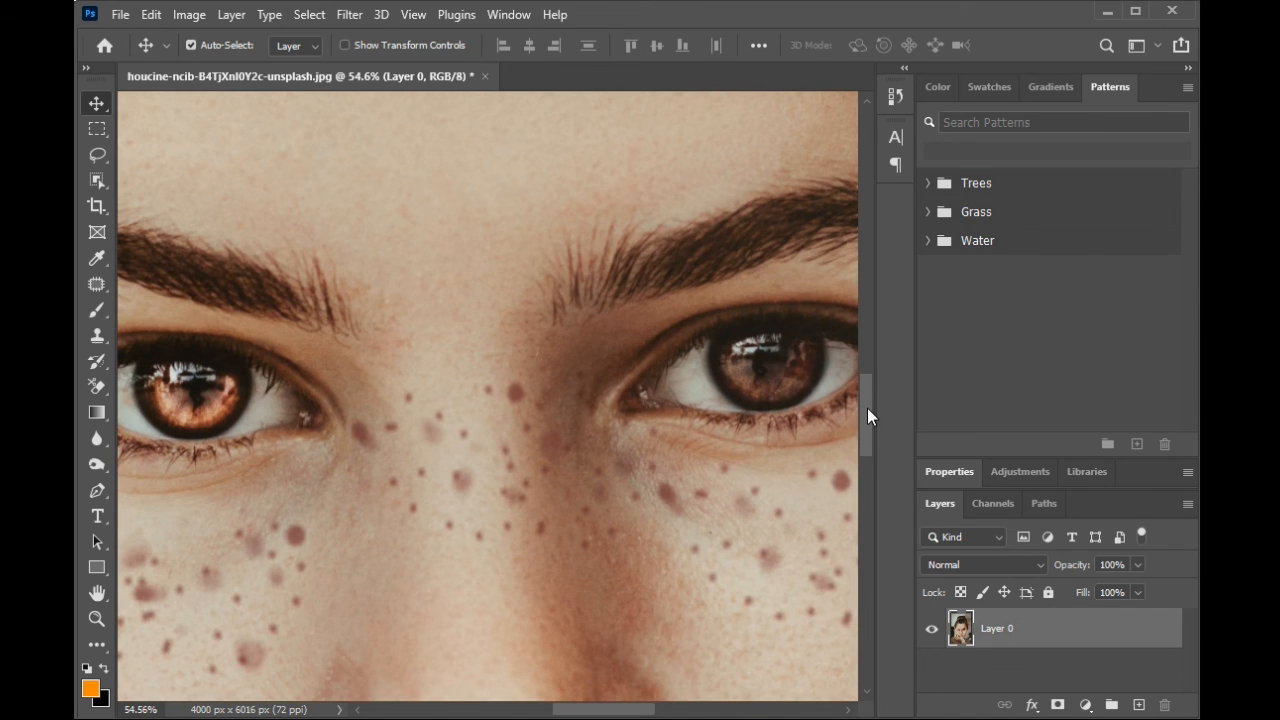
left_click_drag(867, 408, 913, 399)
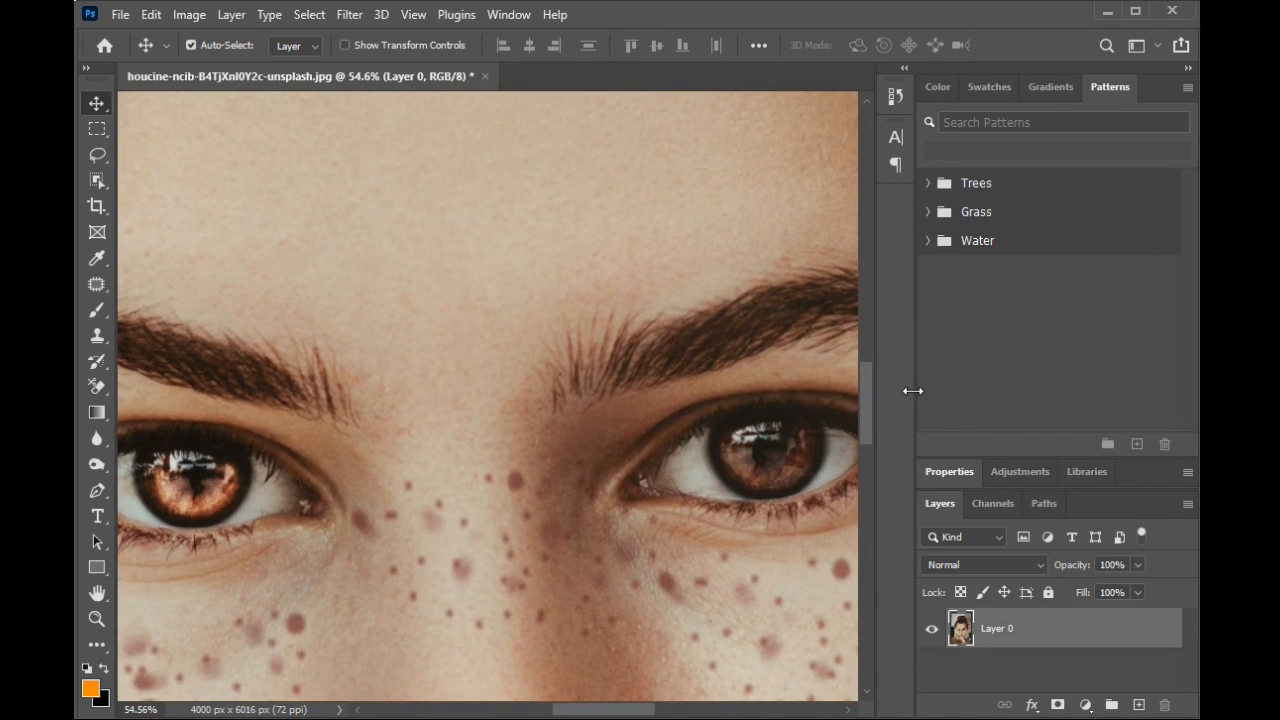